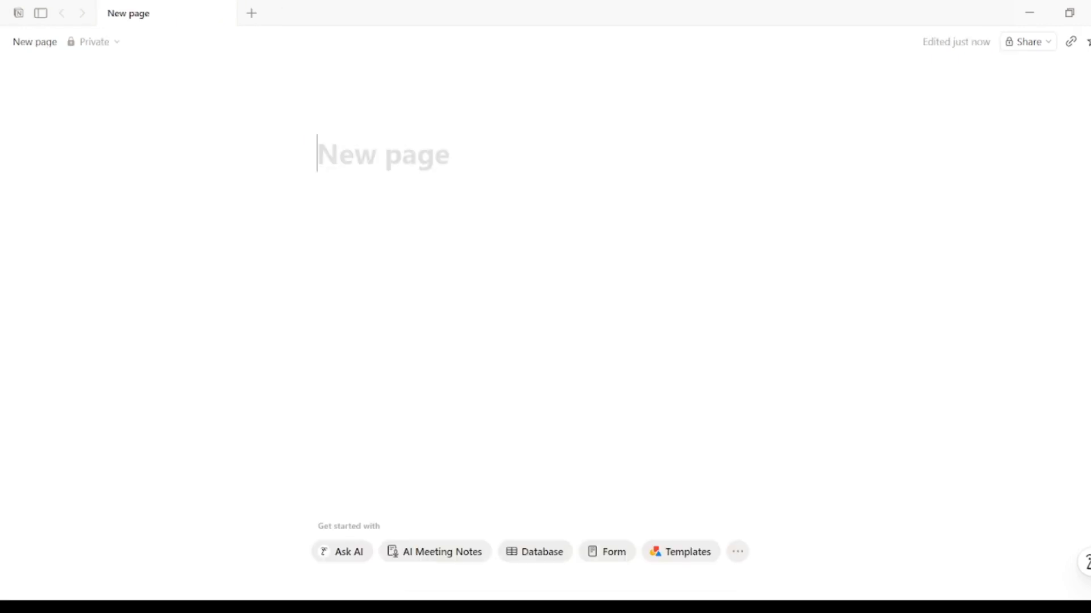
Title the new page "Command Center" and give it a dartboard icon
text(Command Center)
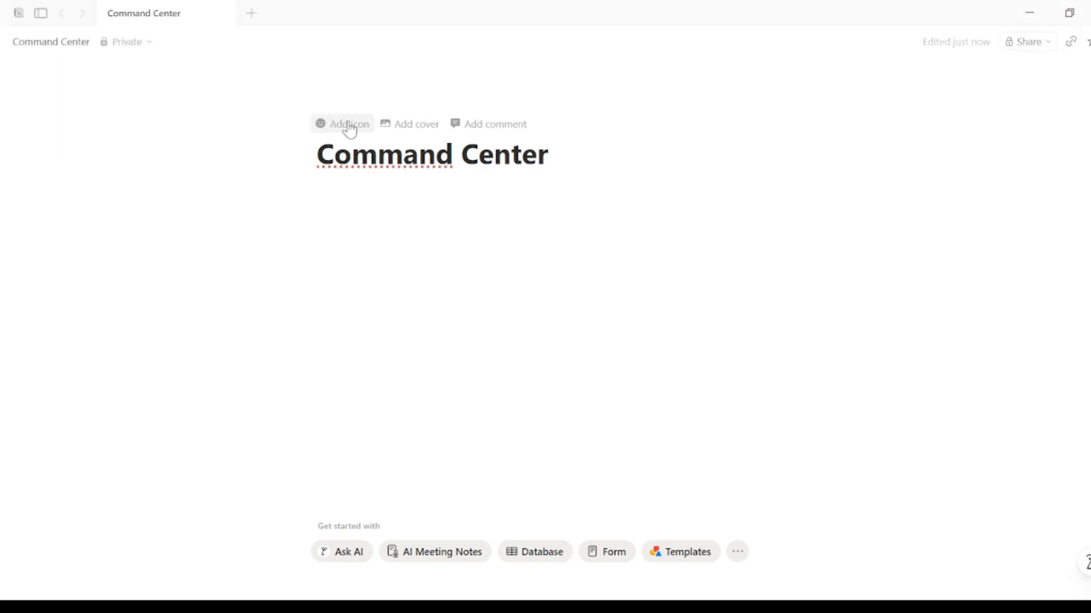
click(348, 126)
click(324, 128)
click(377, 304)
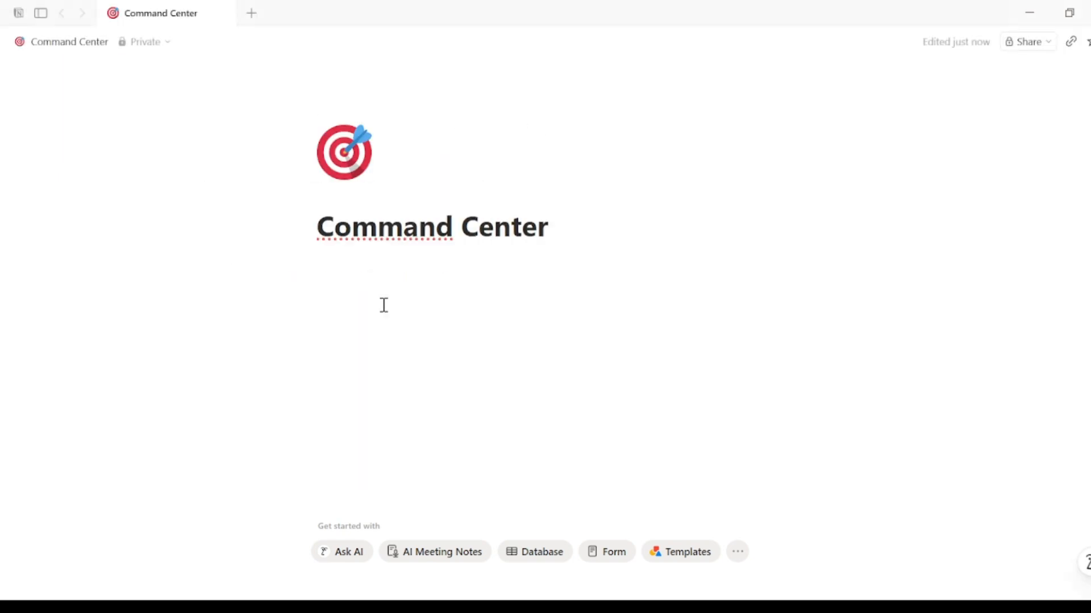
Write "Your whole day in one place. Nothing falls through the cracks." under the title and insert a divider below it
click(426, 283)
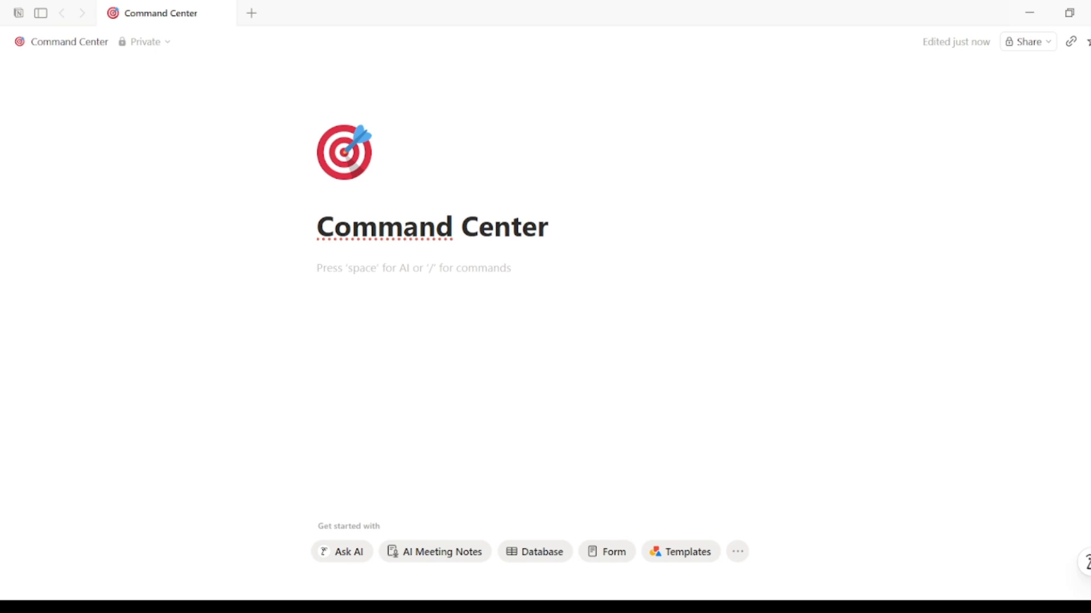
text(Your whole day in one place. Nothing falls through the cracks.)
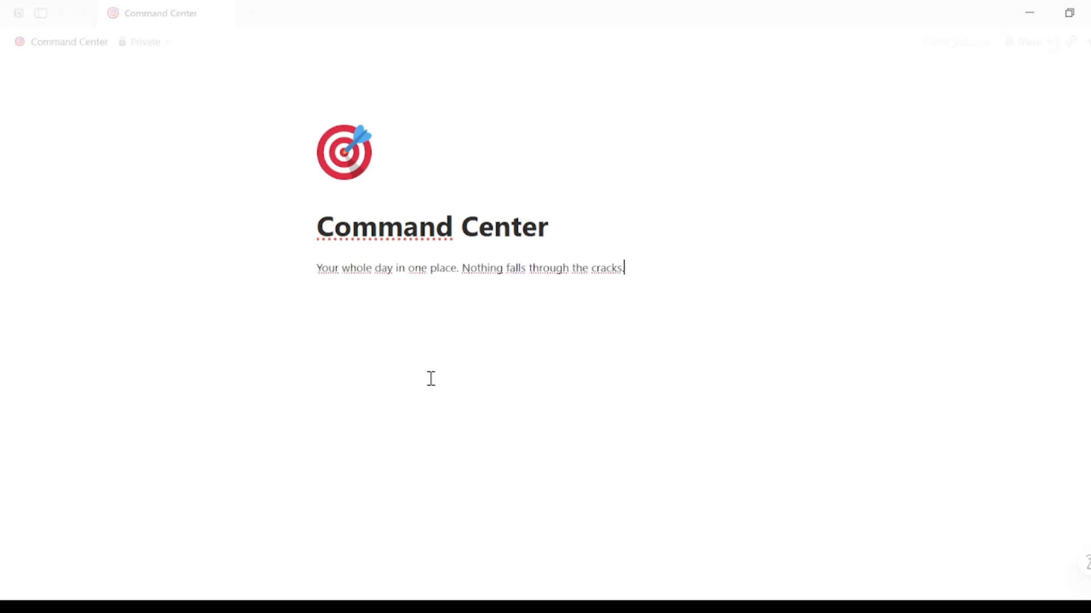
key(Return)
text(/DI)
click(383, 353)
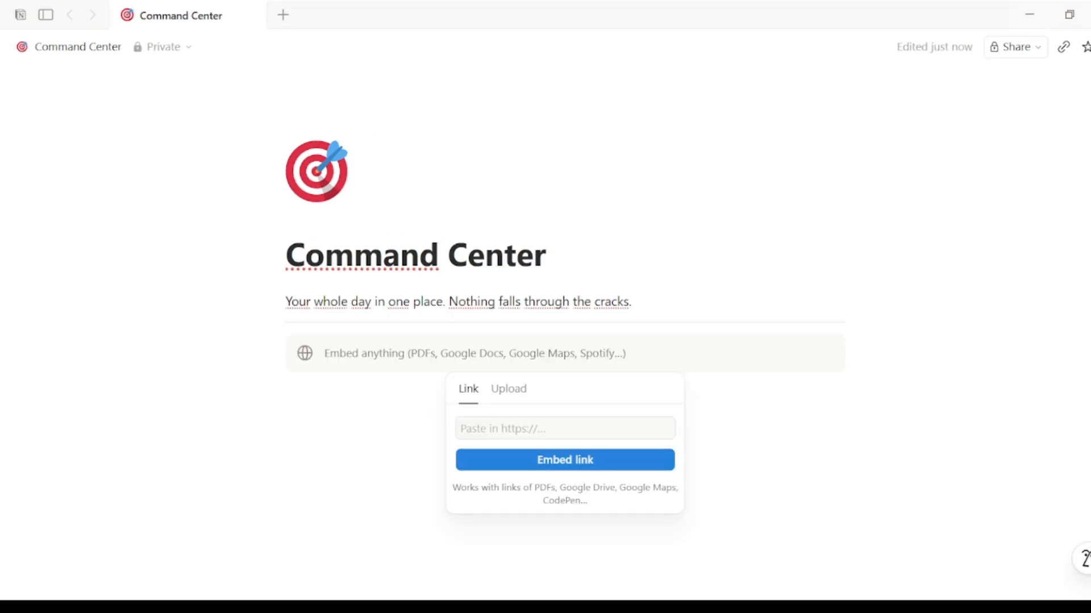
Insert a new embed block below the empty one and embed the copied calendar link in it
click(401, 455)
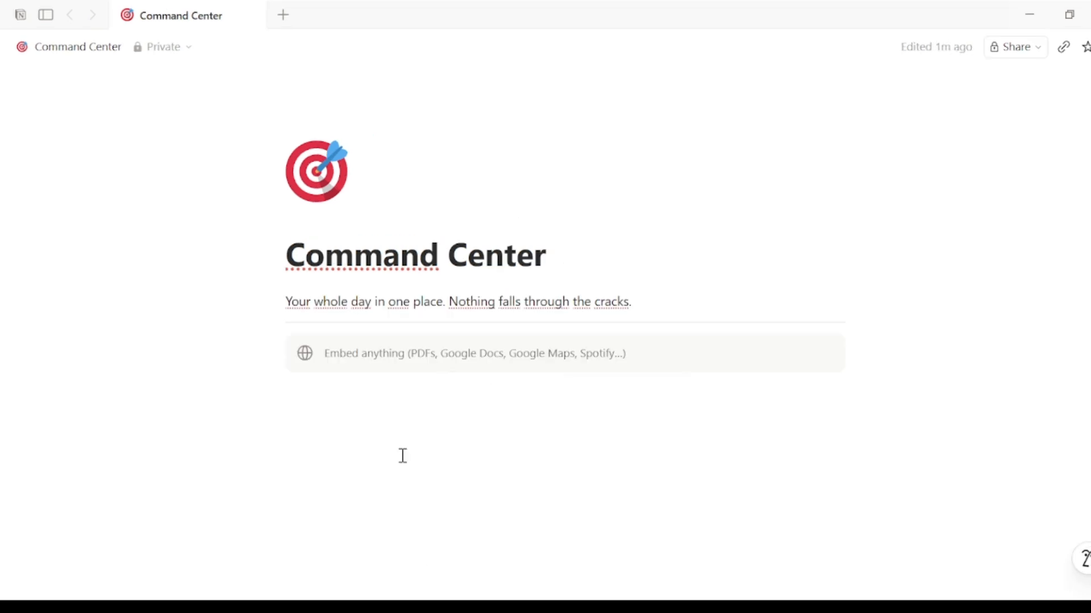
click(370, 418)
text(/em)
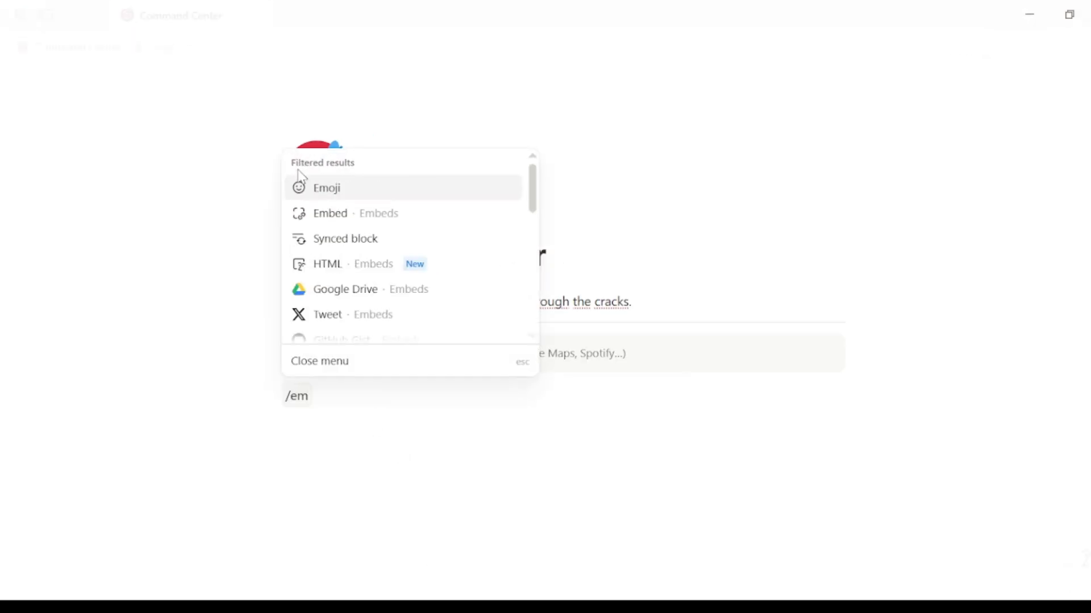
click(336, 213)
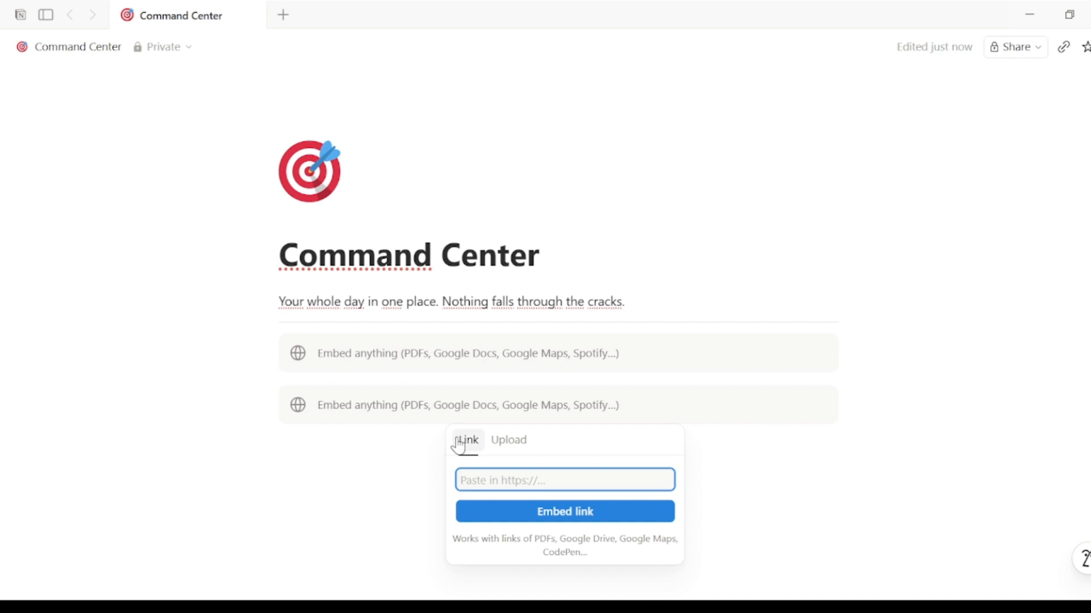
key(ctrl+v)
click(524, 509)
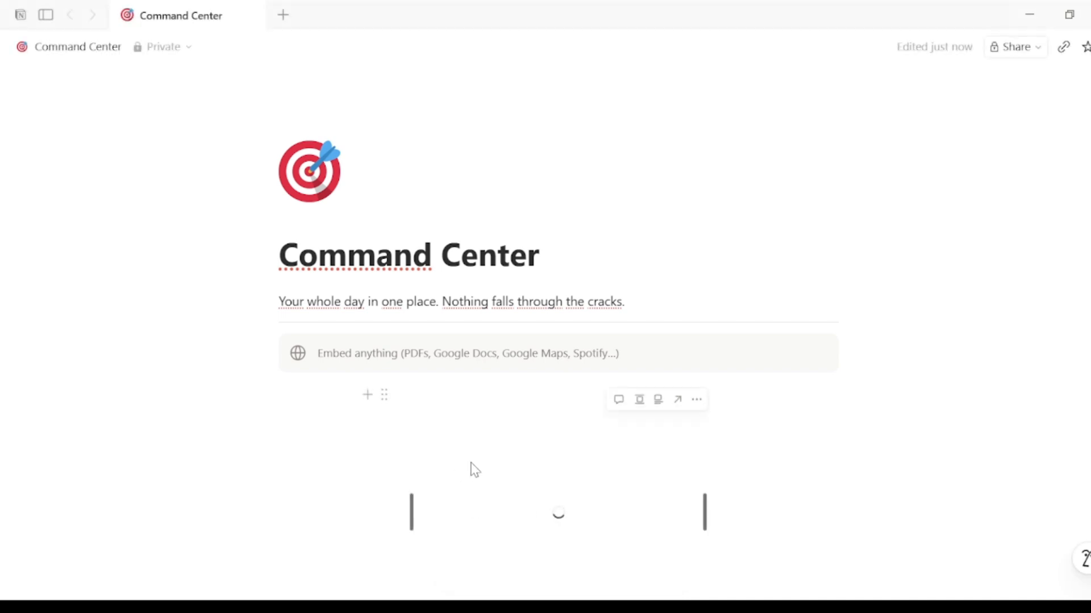
Delete the empty embed block between the divider and the calendar
scroll(558, 364, down, 1)
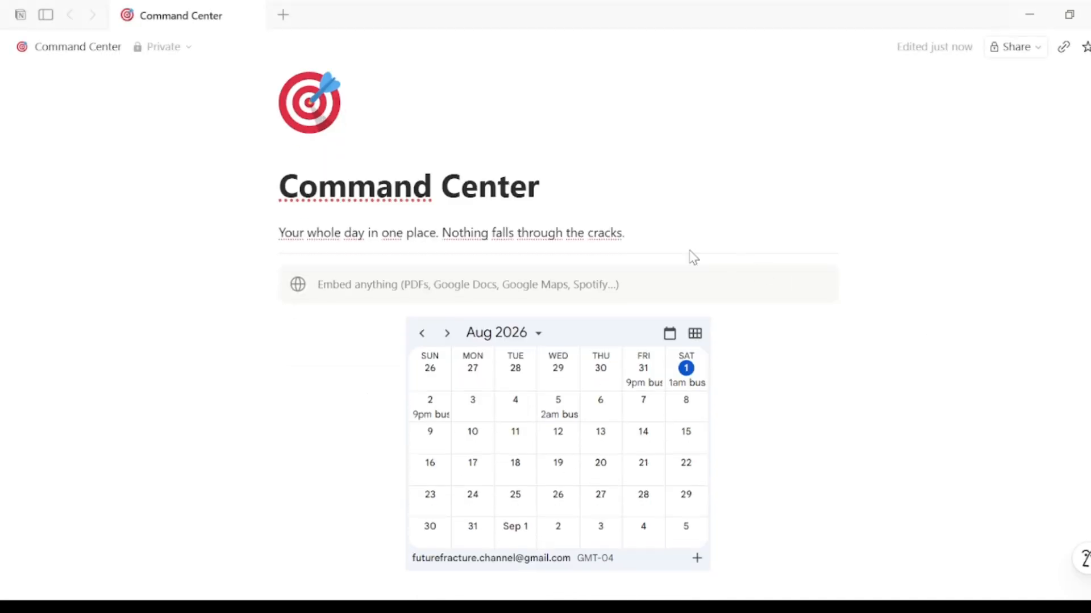
click(257, 274)
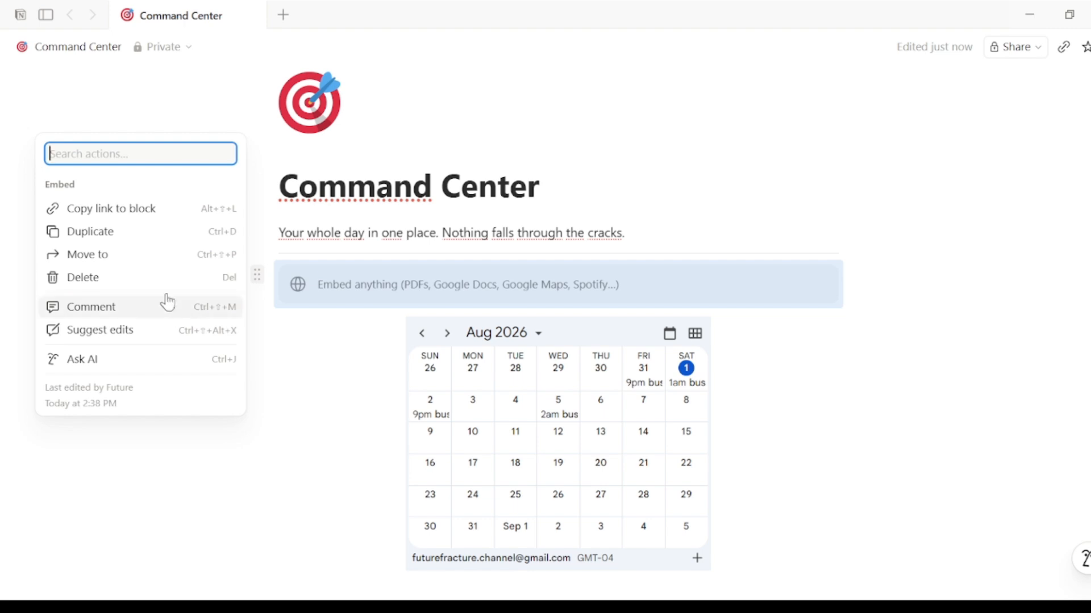
click(165, 277)
Add a Heading 2 reading "✅ Tasks" below the embedded calendar
scroll(558, 292, down, 1)
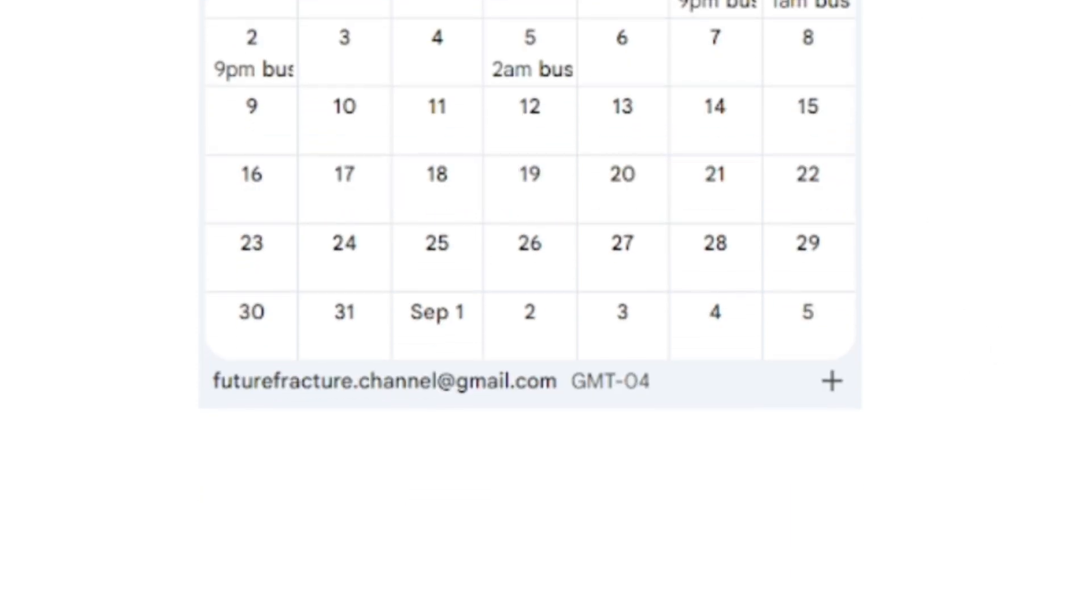
click(802, 473)
text(/he)
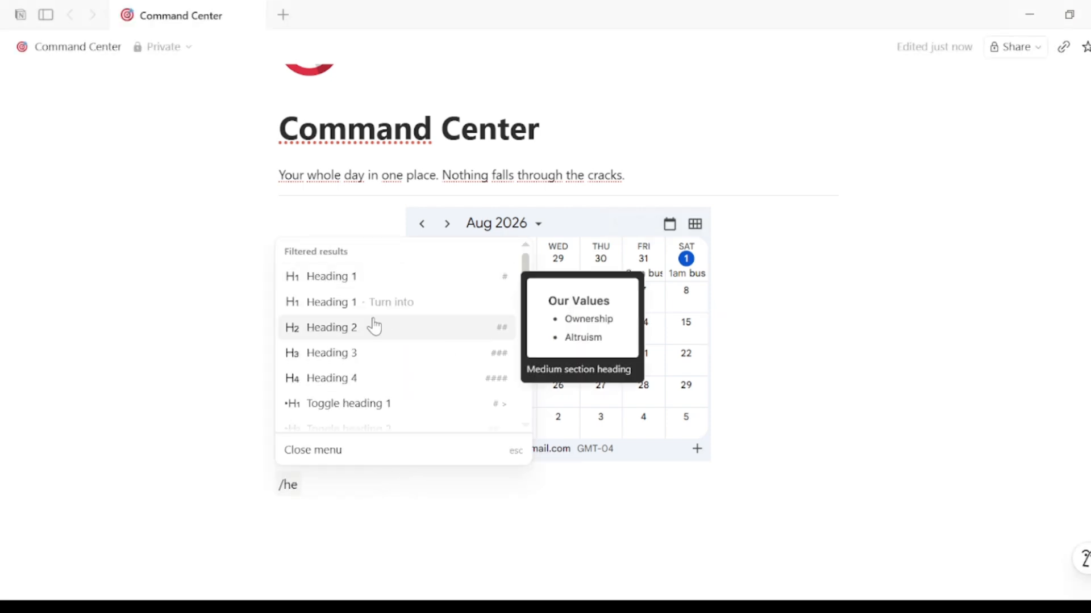
click(374, 326)
text(✅ Tasks)
key(Return)
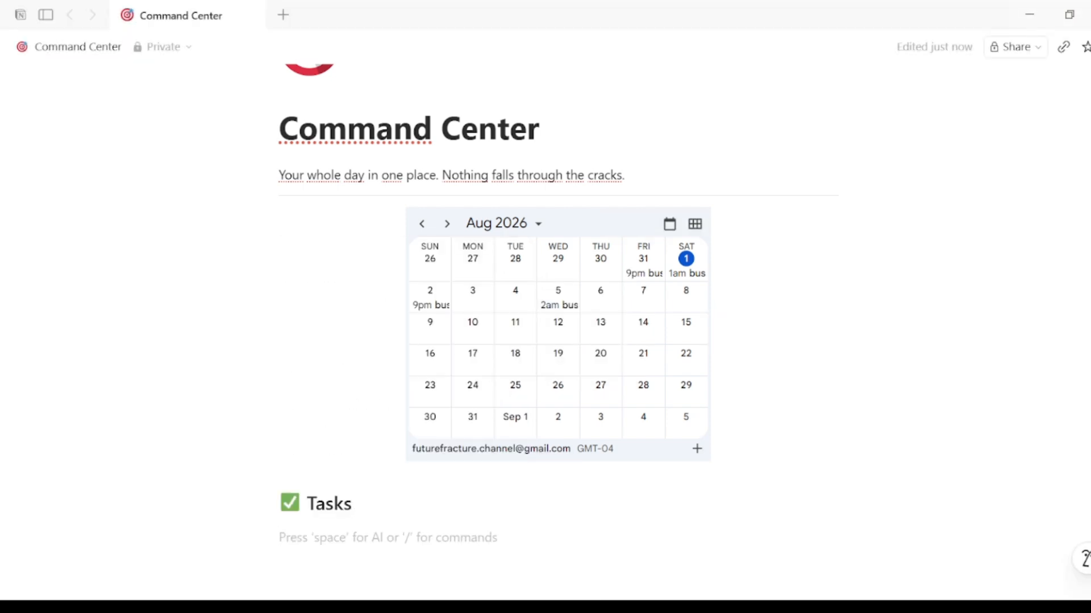
Insert a blank table database under the Tasks heading and dismiss its setup suggestions
text(/tab)
key(Return)
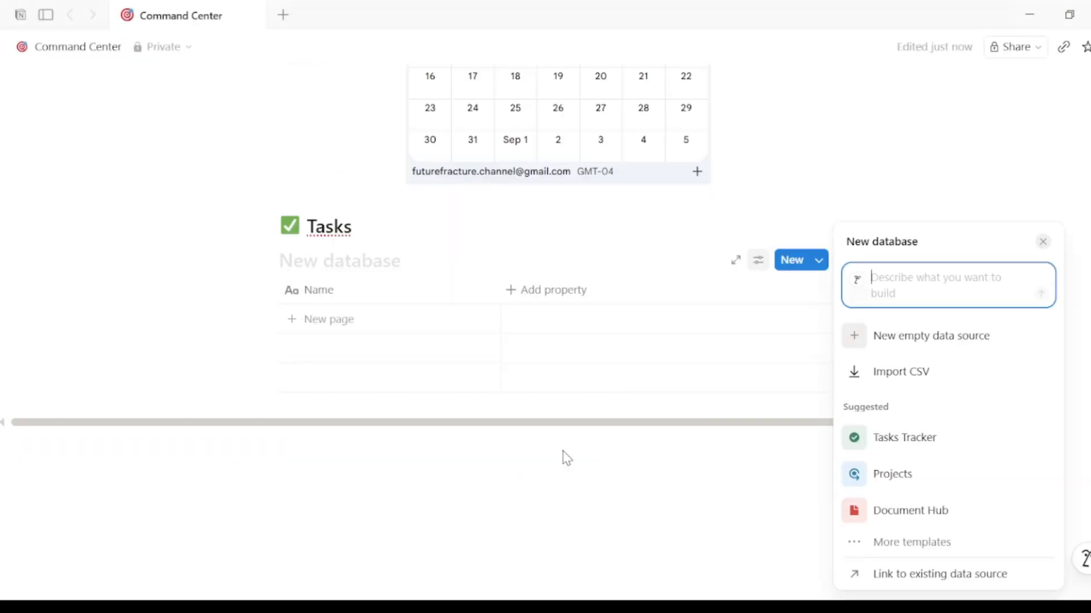
click(562, 455)
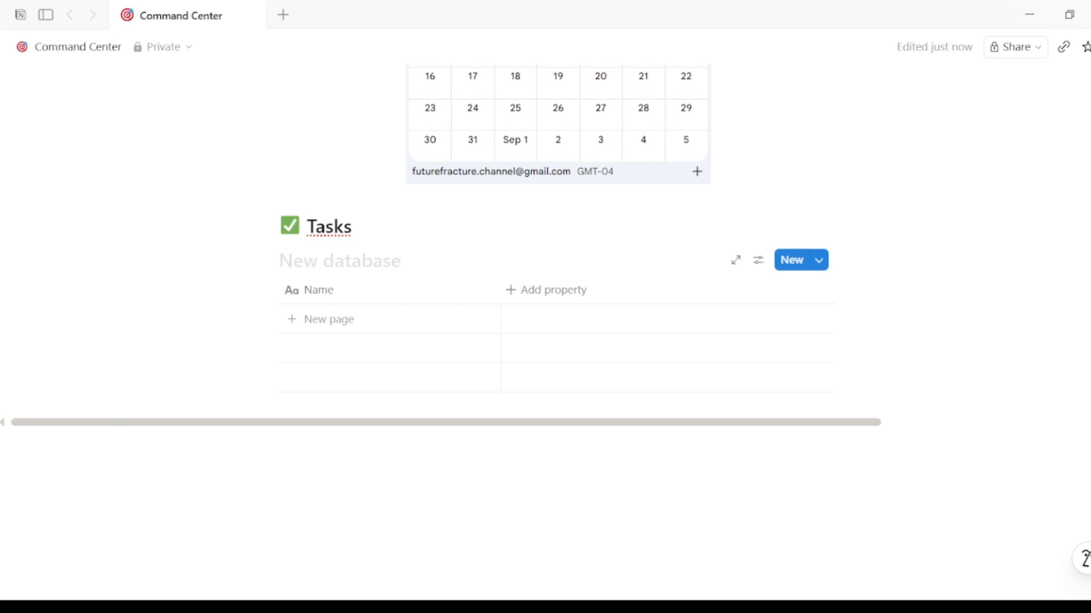
Add a Date property named "Do Date" to the tasks table
click(529, 292)
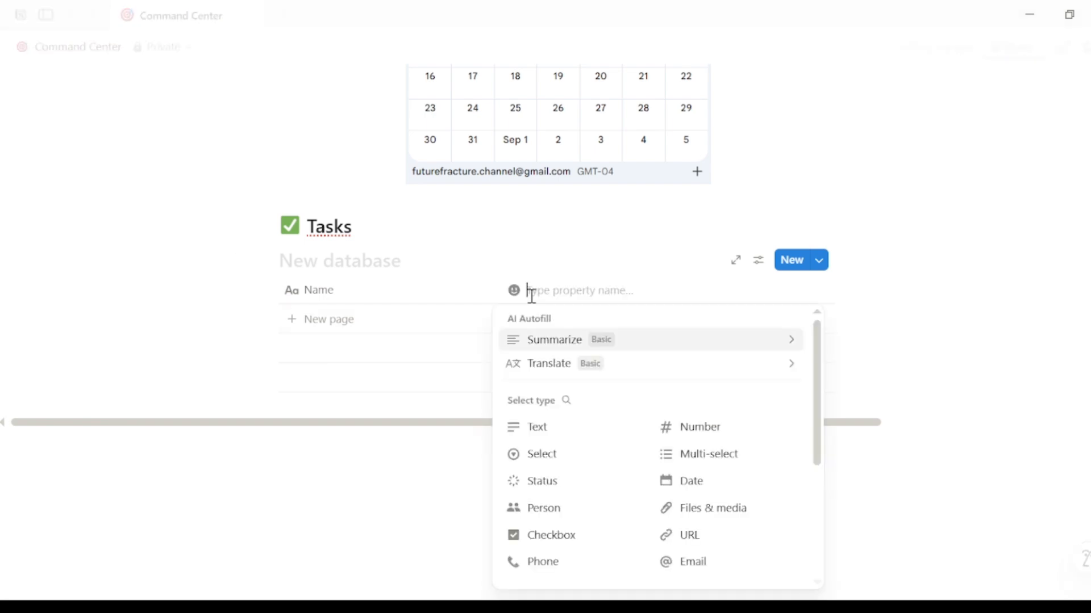
text(Do Date)
click(684, 481)
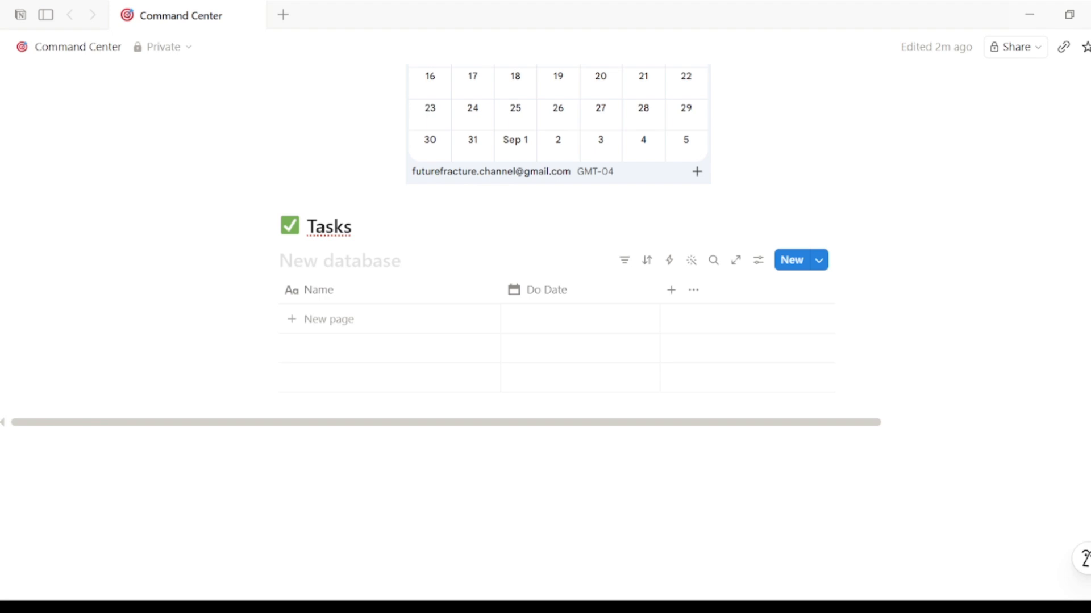
Add a Select property named "Priority" to the tasks table
click(671, 290)
text(Priority)
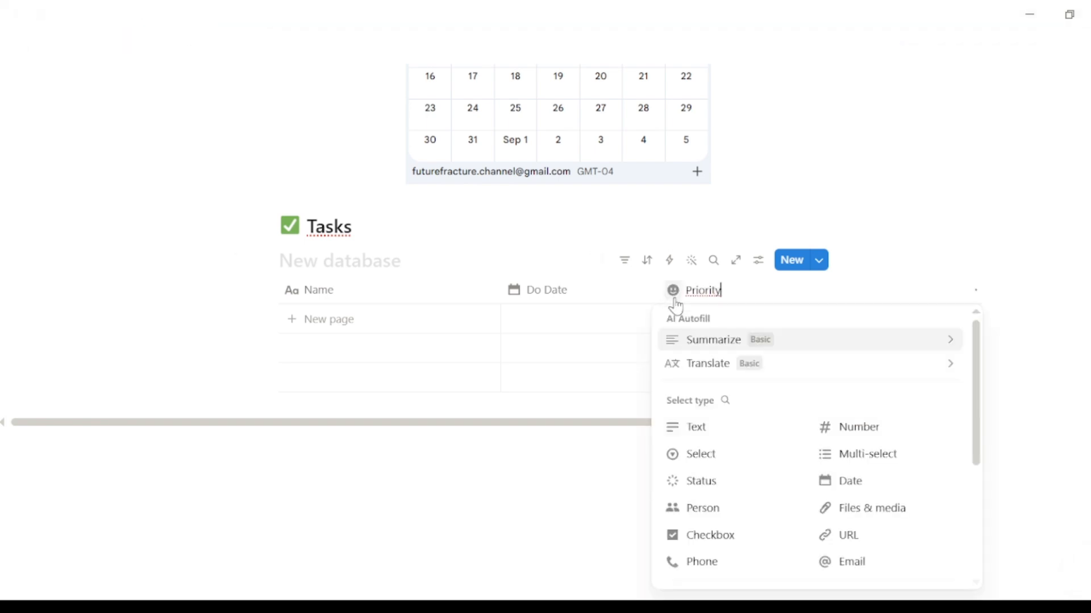
click(719, 454)
Give the Priority property the options "high", "Medium" and "Low"
click(745, 301)
mouse_move(757, 295)
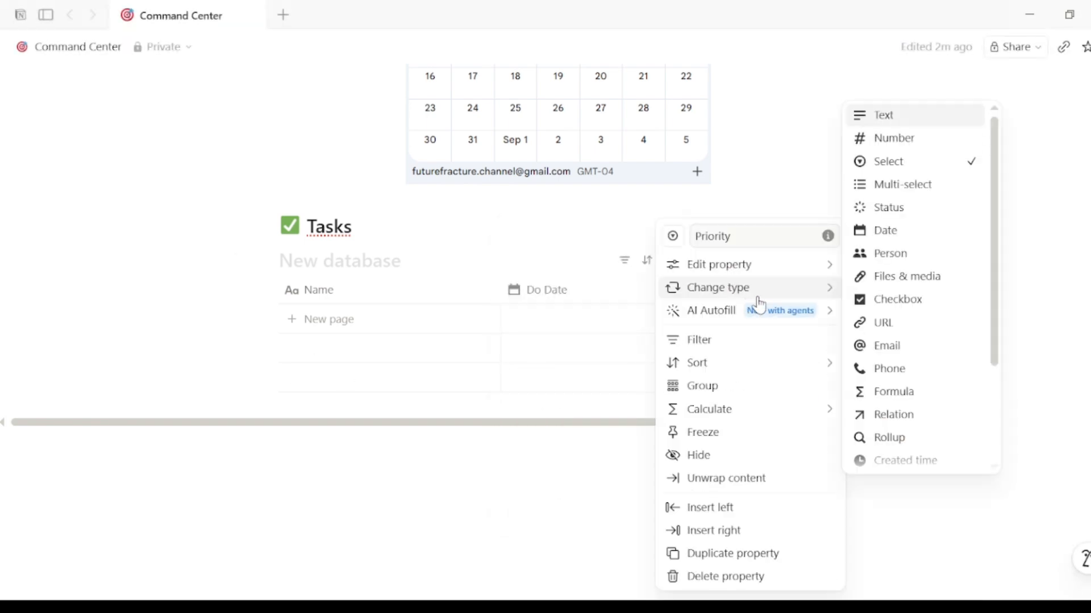
mouse_move(820, 271)
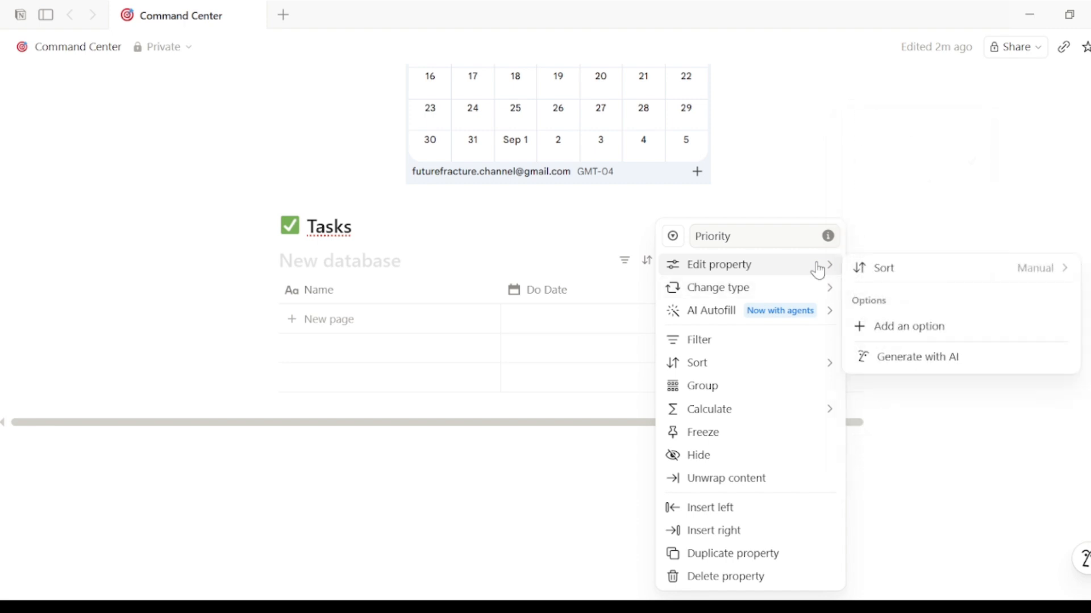
click(903, 328)
text(high)
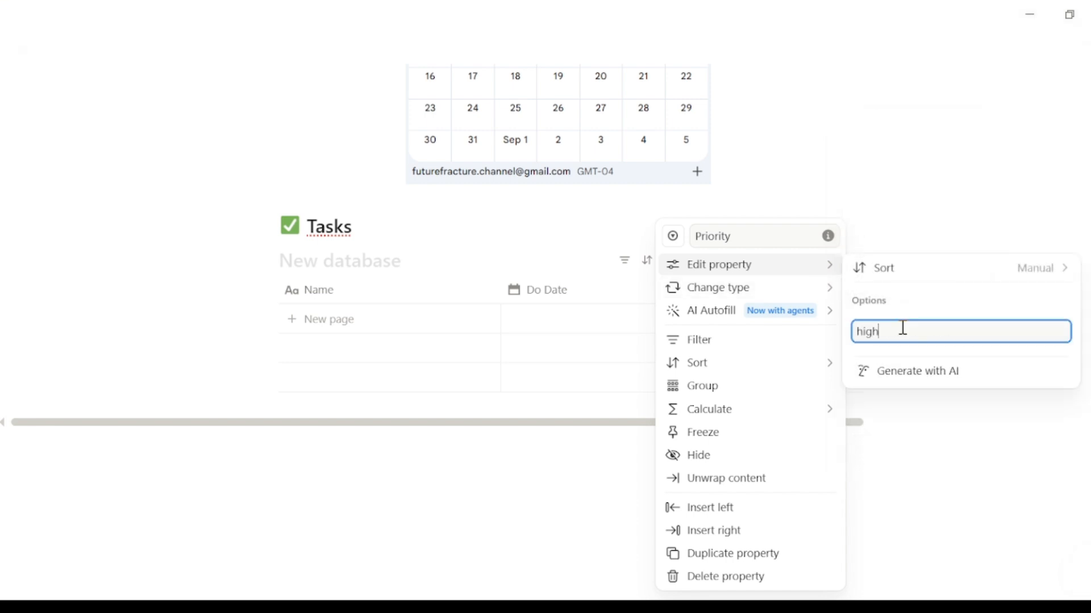
key(Return)
text(Med)
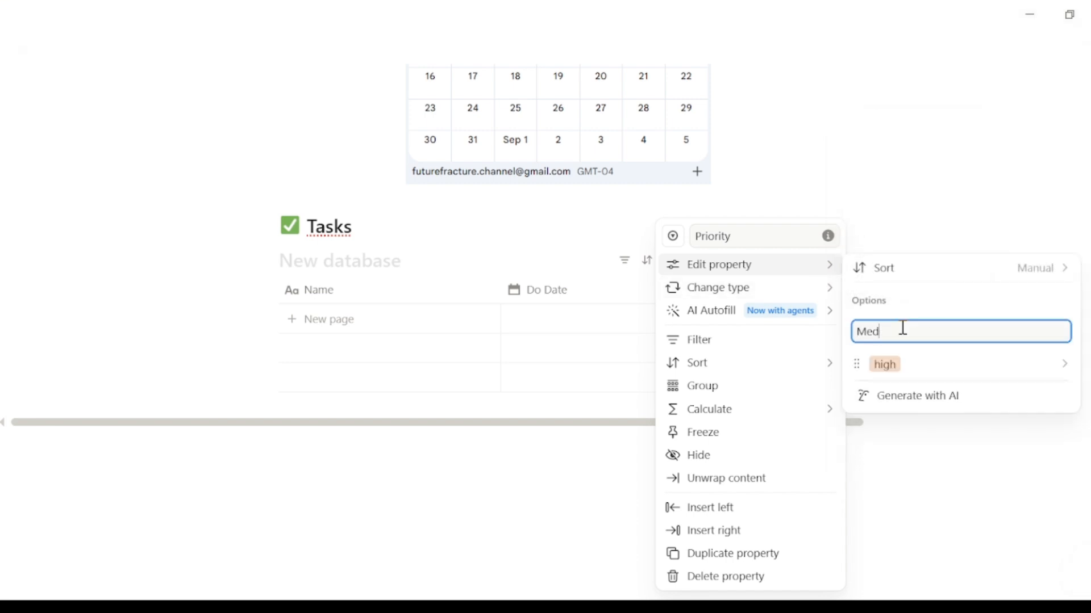
text(ium)
key(Return)
text(Low)
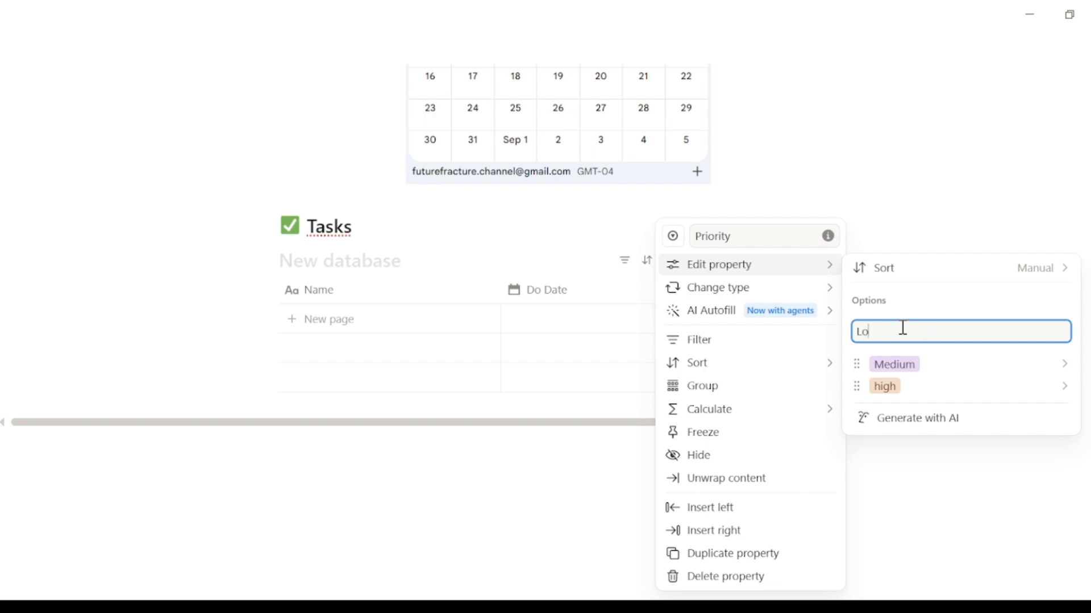
key(Return)
key(Escape)
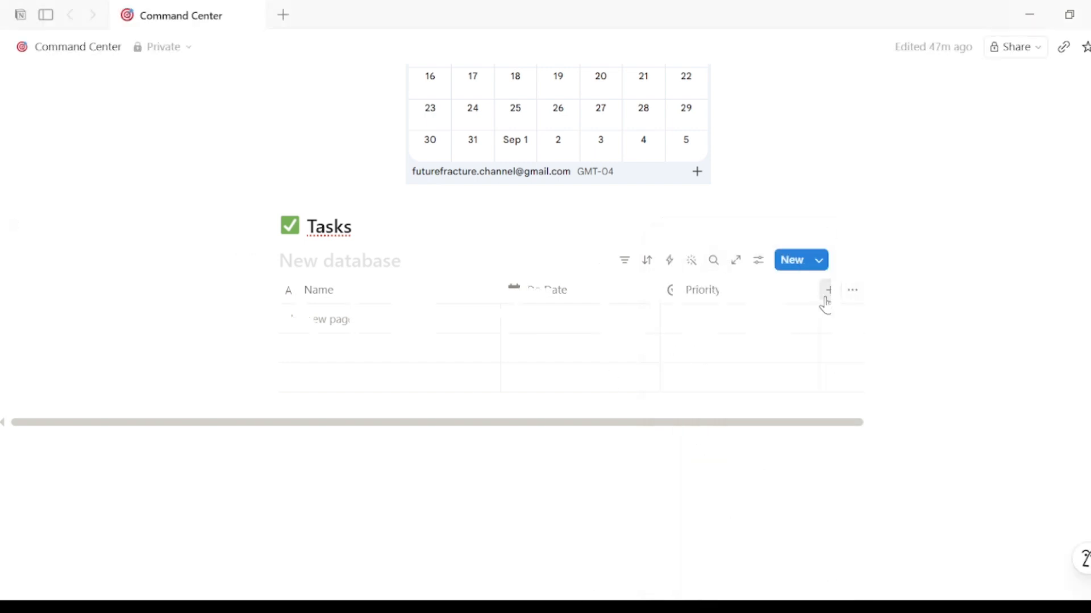
Add a property named "Status" of type Select to the tasks table
click(826, 295)
text(Status)
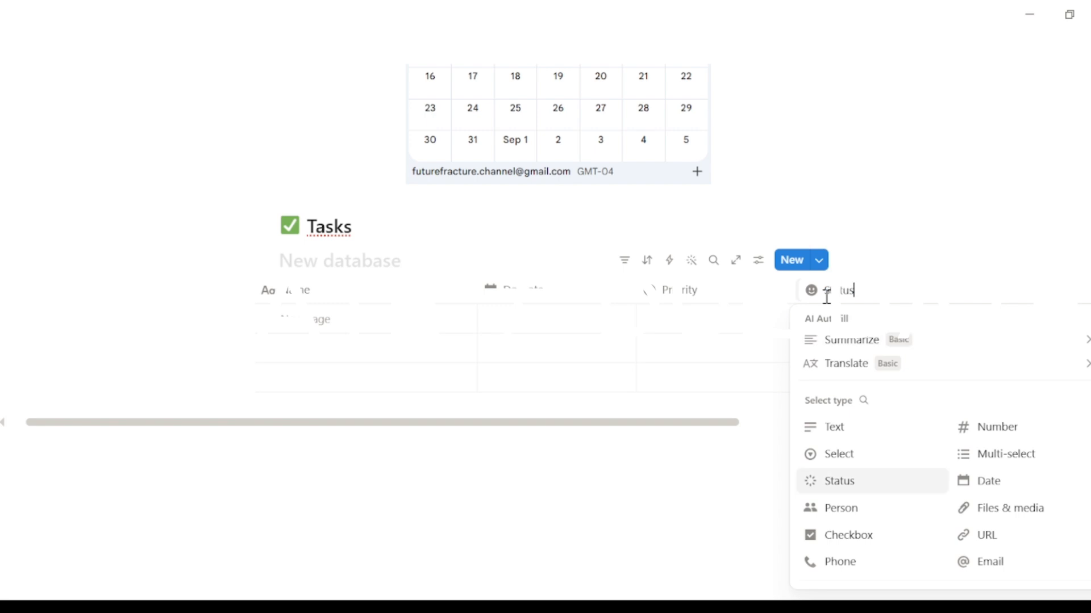
click(869, 454)
Give the Status property the options "To Do", "In Progress" and "Done"
click(914, 293)
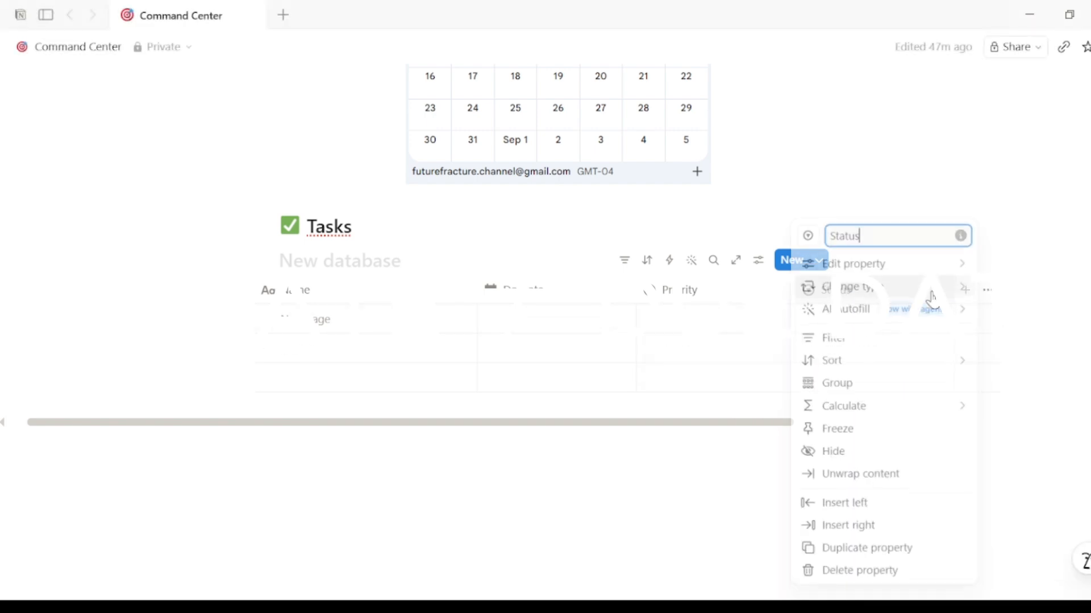
mouse_move(951, 270)
click(704, 326)
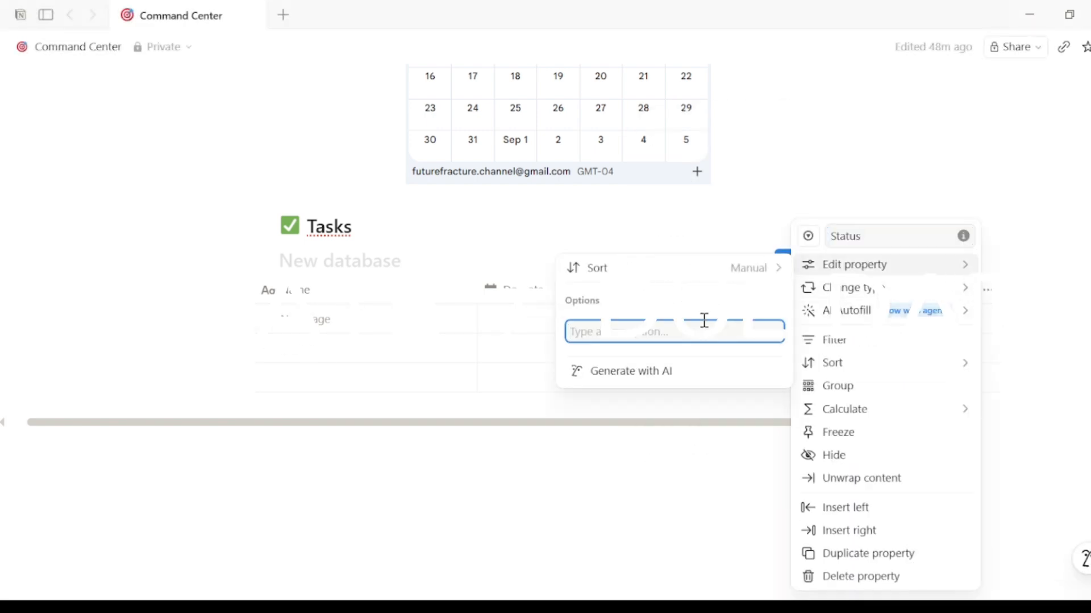
text(To Do)
key(Return)
text(In Pro)
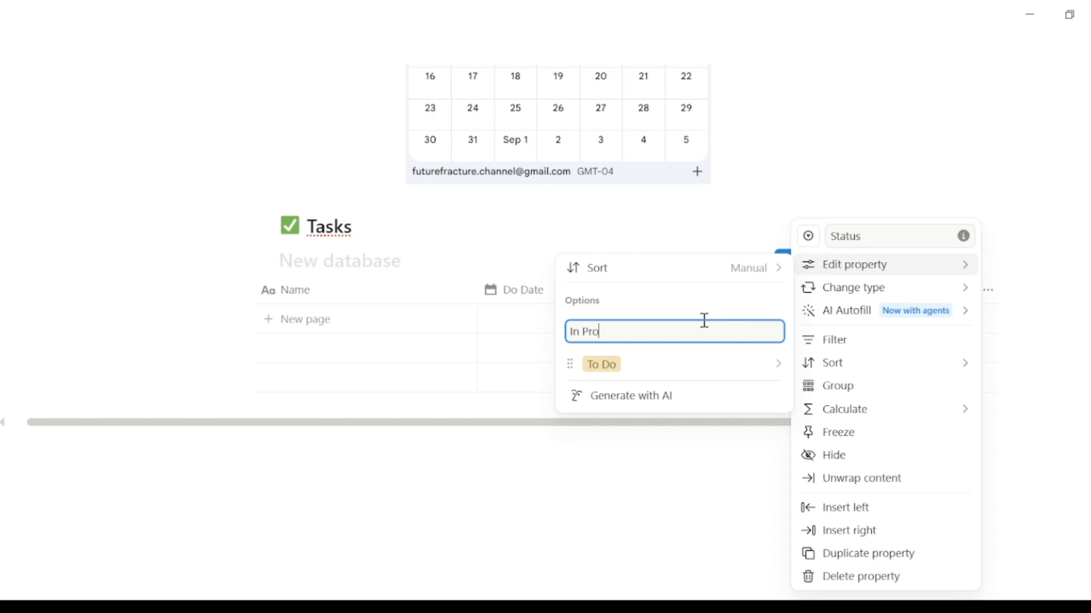
text(gress)
key(Return)
text(Done)
key(Return)
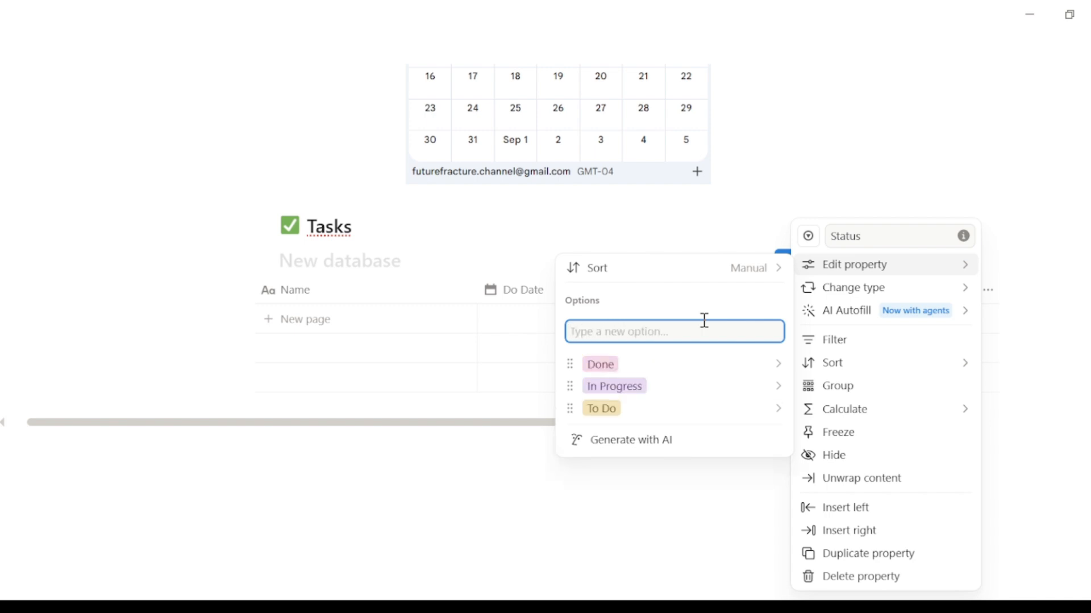
click(689, 513)
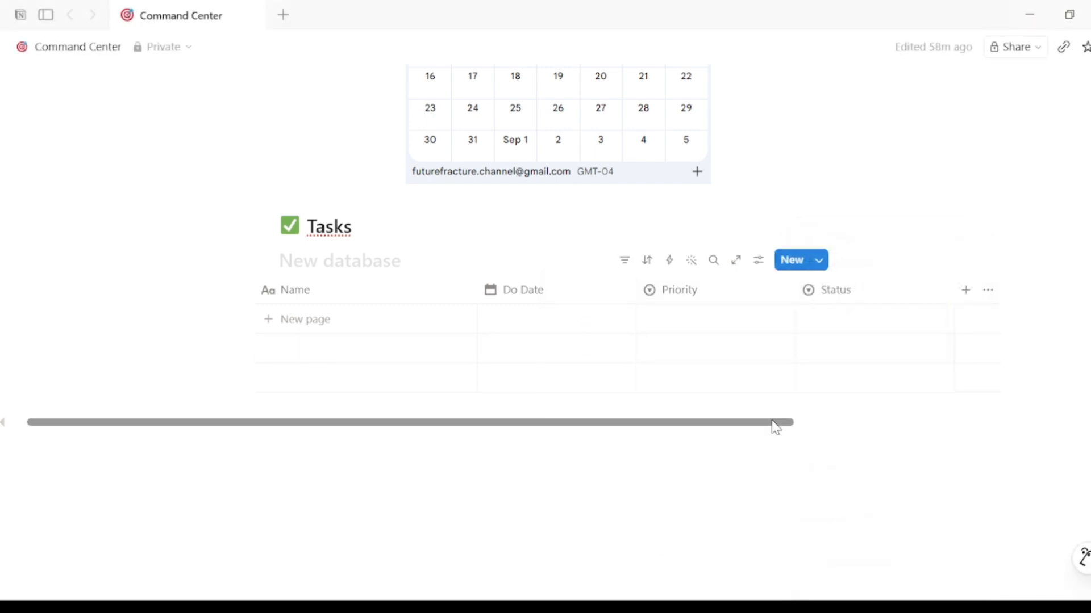
Add a Text property named "Time Block" after the Status column
click(966, 290)
text(Time Block)
scroll(898, 335, down, 2)
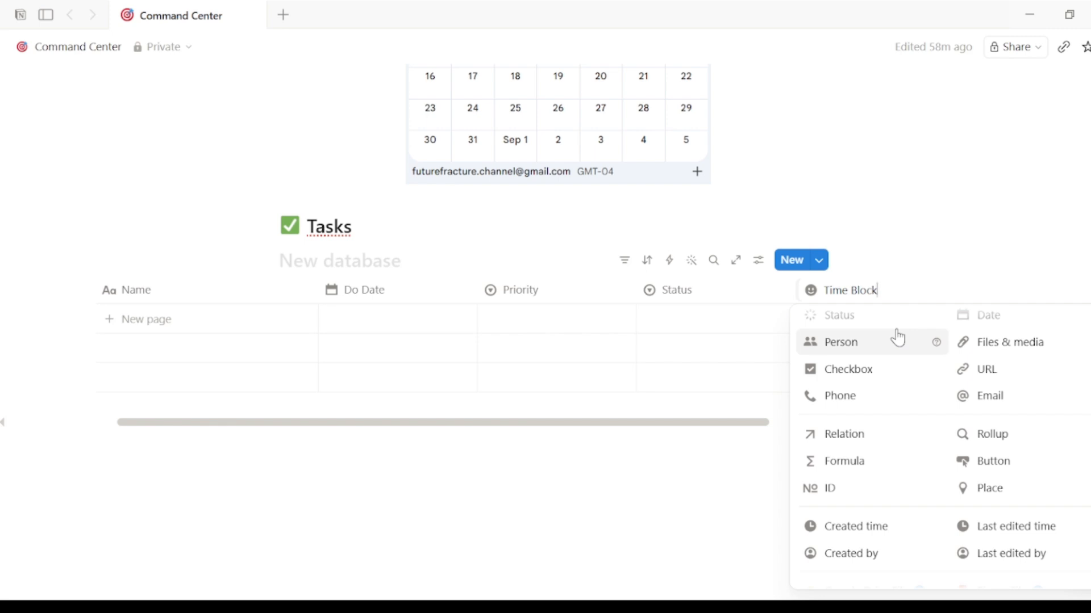
scroll(966, 392, up, 2)
click(869, 372)
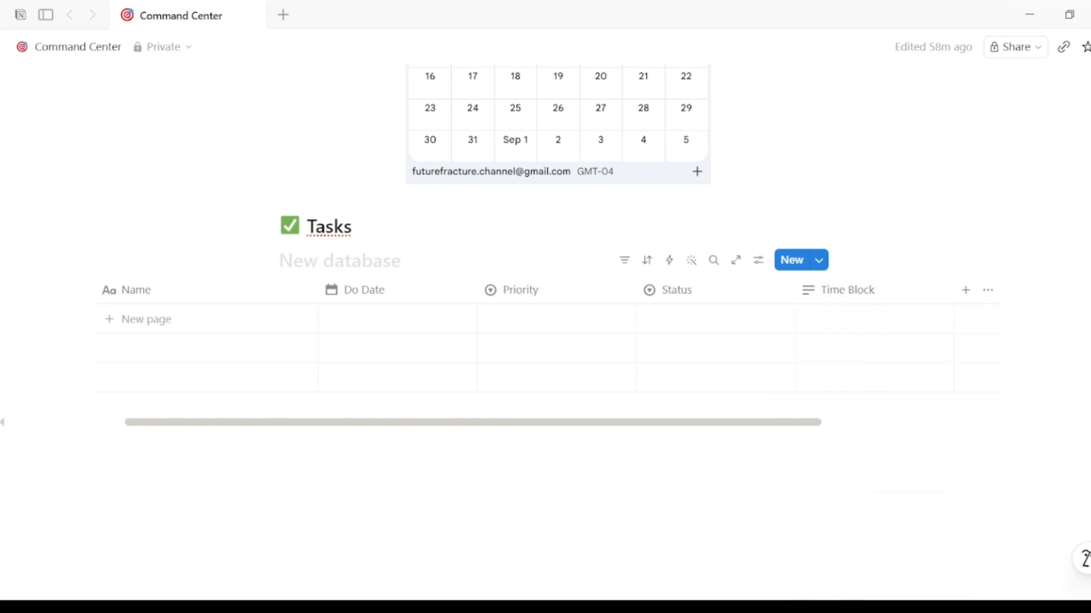
Create the first task in the table with the name "Finish client proposal"
click(151, 322)
text(Finish client proposal)
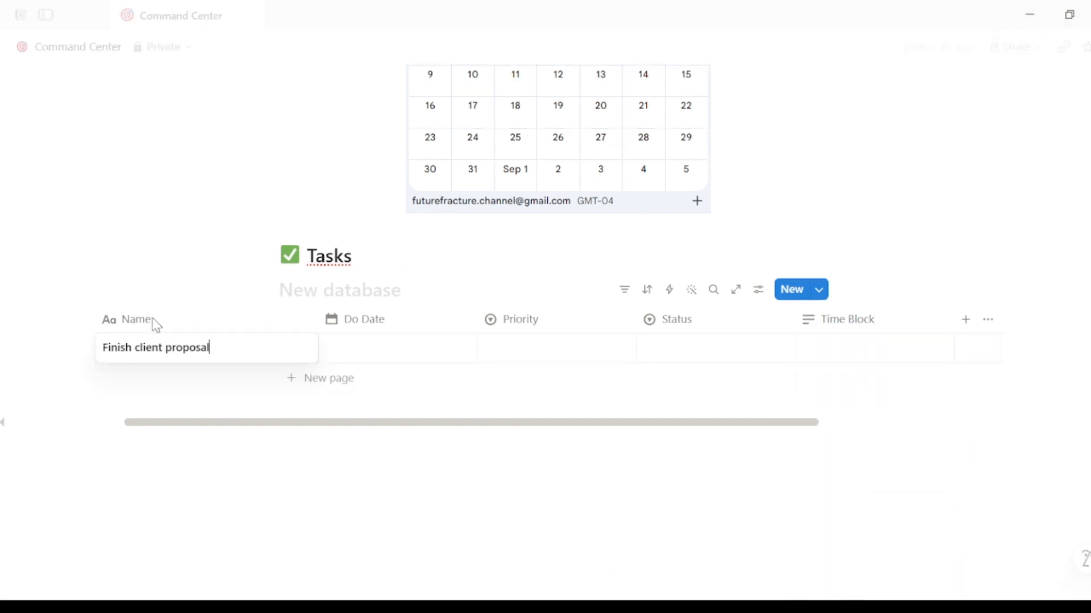
key(Return)
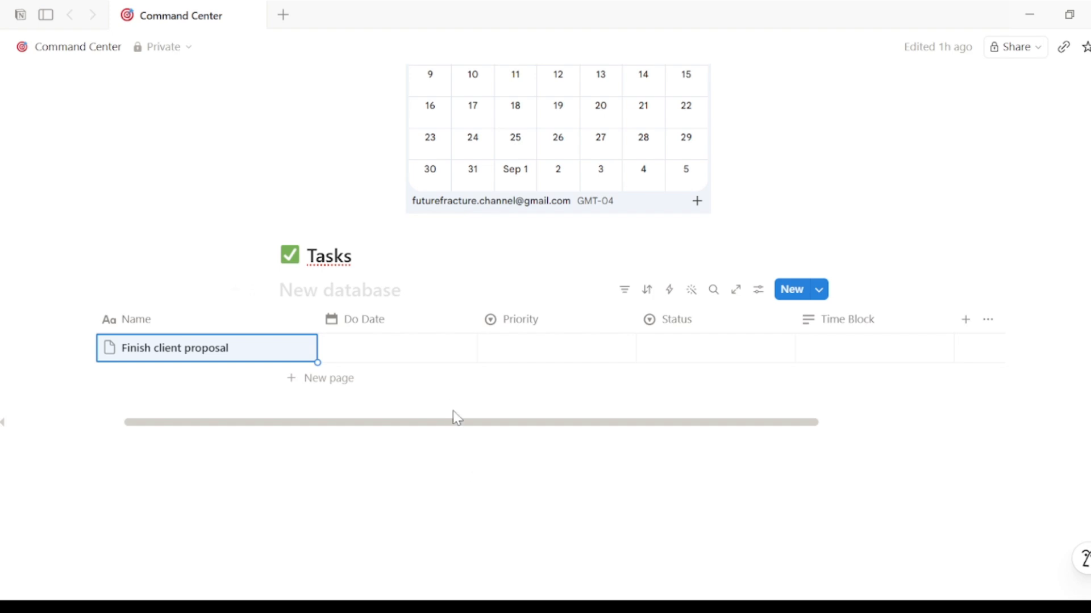
Give the "Finish client proposal" task the Do Date August 1, 2026 and the priority "high"
click(419, 351)
click(493, 292)
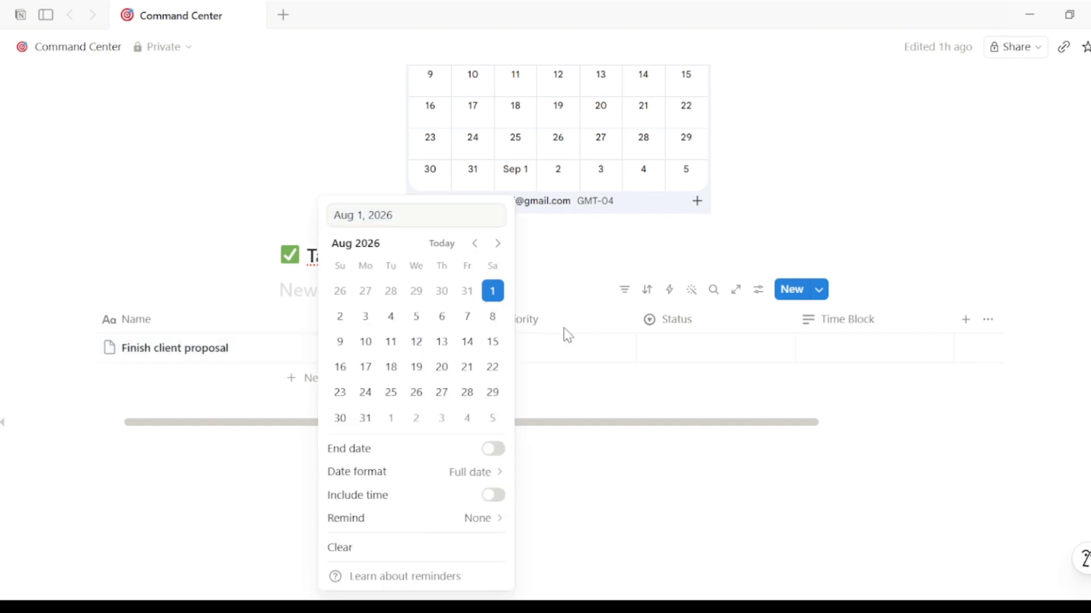
click(528, 356)
click(528, 356)
click(521, 446)
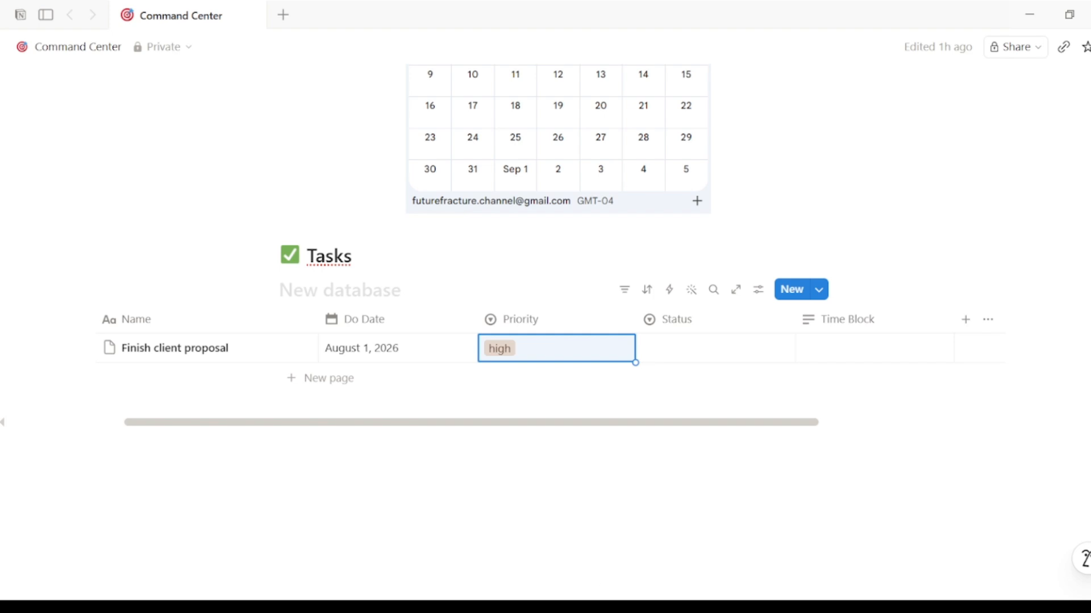
Set the "Finish client proposal" task's Status to "In Progress" and its Time Block to "9:00 – 10:30 AM"
click(694, 358)
click(711, 423)
click(830, 342)
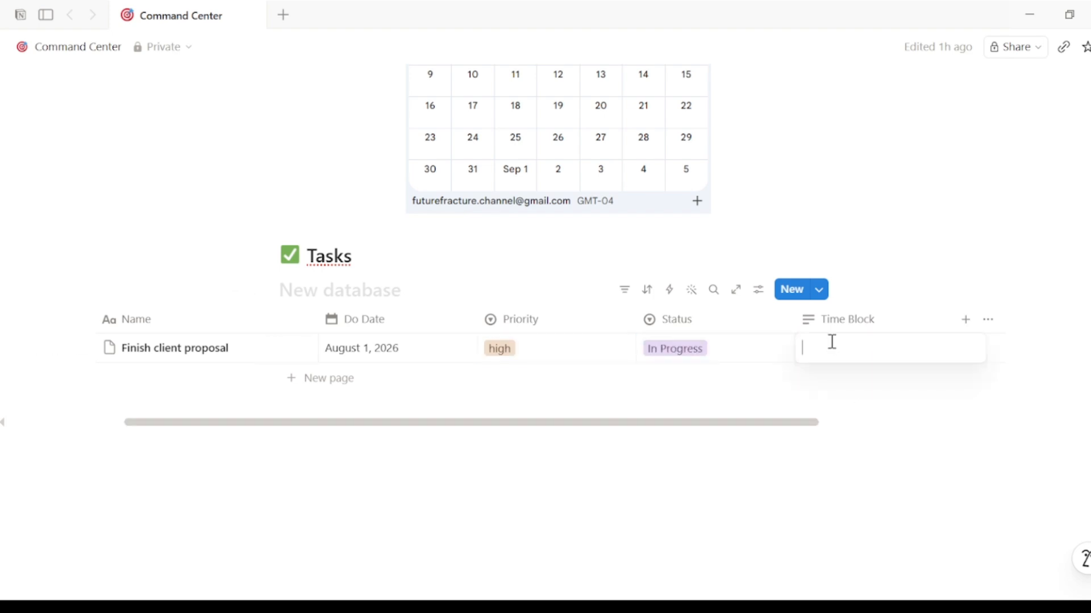
text(9:00 - 10:30 AM)
key(Escape)
Add a second task named "Reply to supplier emails" with the Do Date August 2, 2026
scroll(545, 340, up, 5)
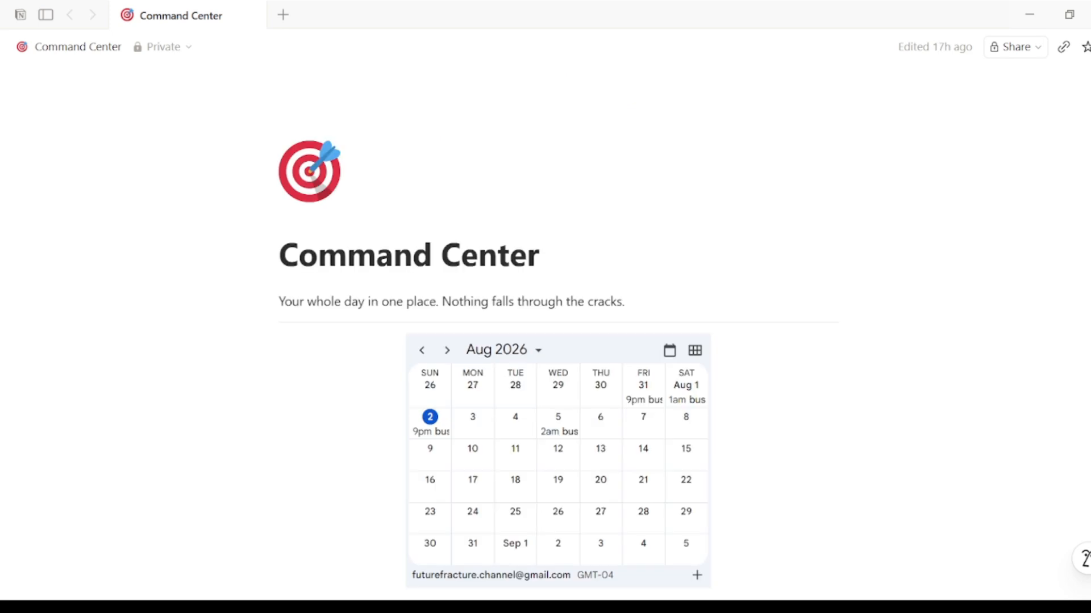
scroll(484, 480, down, 5)
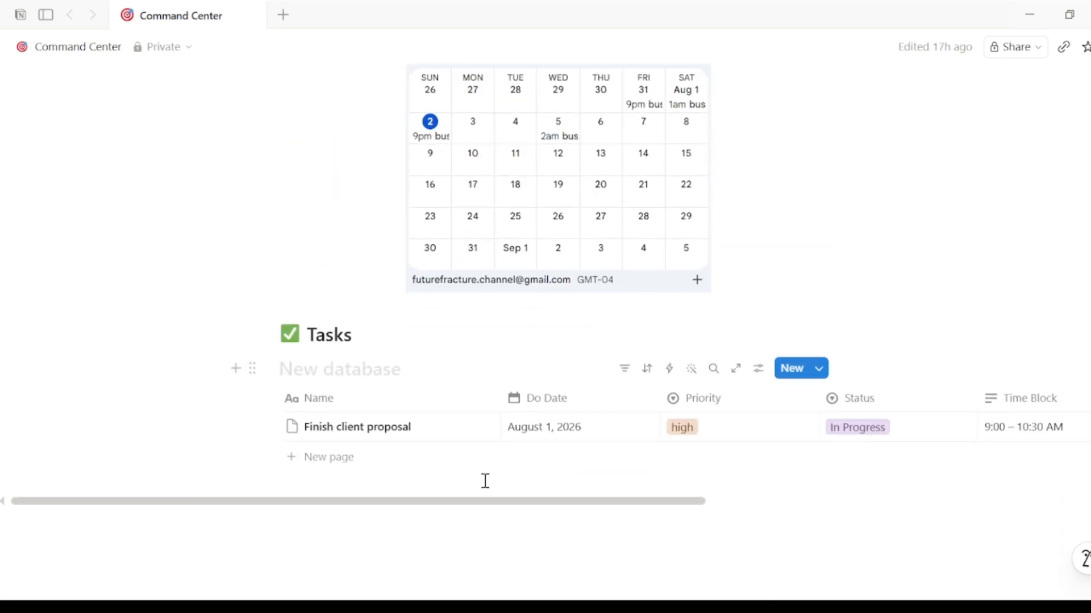
click(294, 457)
text(Reply to supplier emails)
click(560, 461)
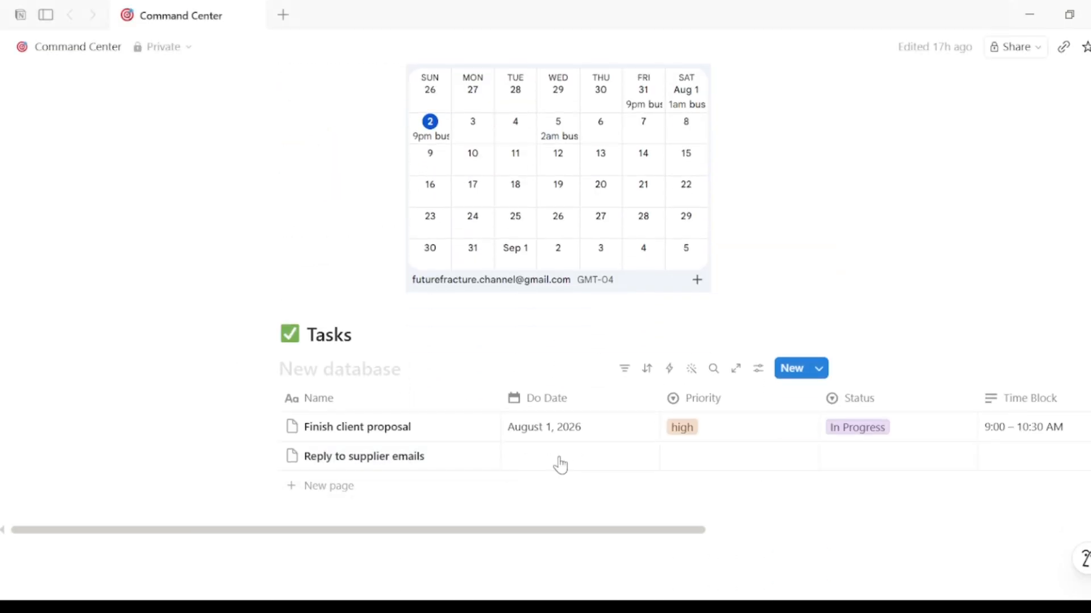
click(523, 196)
key(Escape)
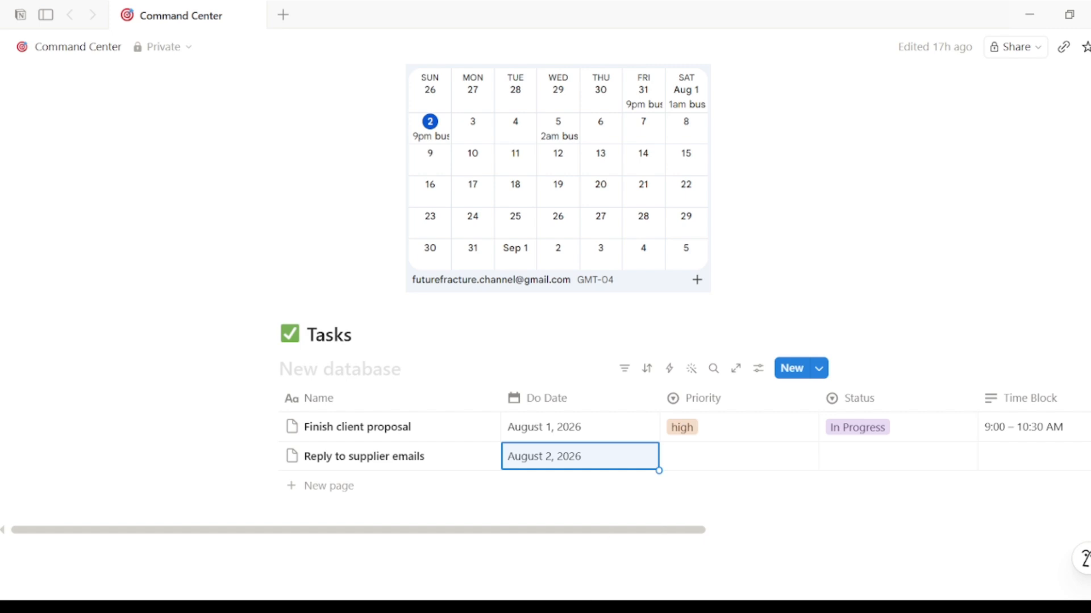
Set the "Reply to supplier emails" task to priority "Medium", Status "To Do" and Time Block "11:00 – 11:30 AM"
click(684, 454)
click(705, 531)
click(846, 461)
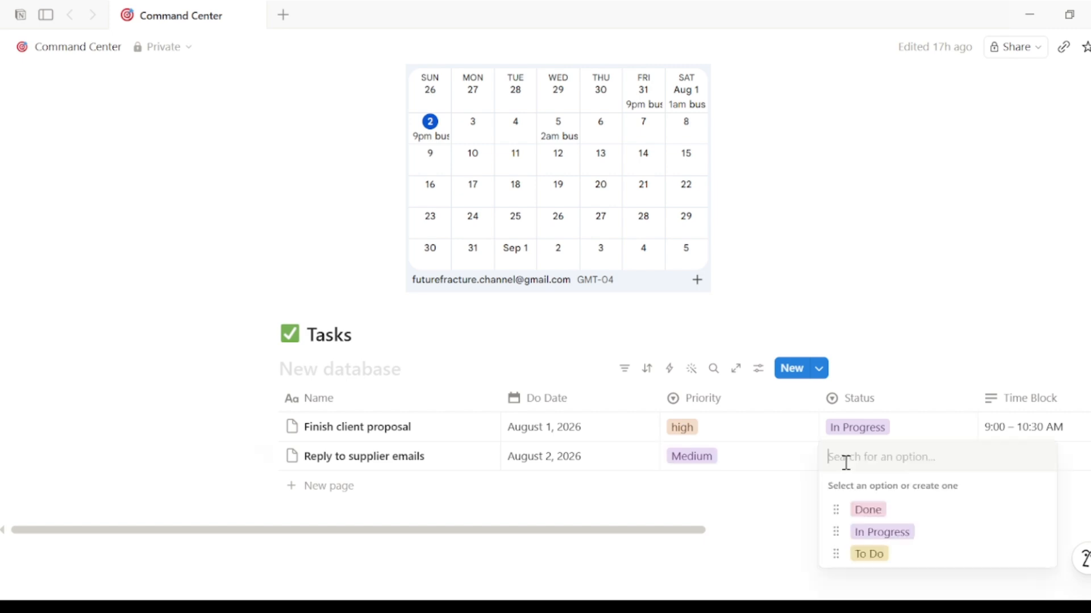
click(869, 553)
click(1005, 455)
text(11:00 – 11:30 AM)
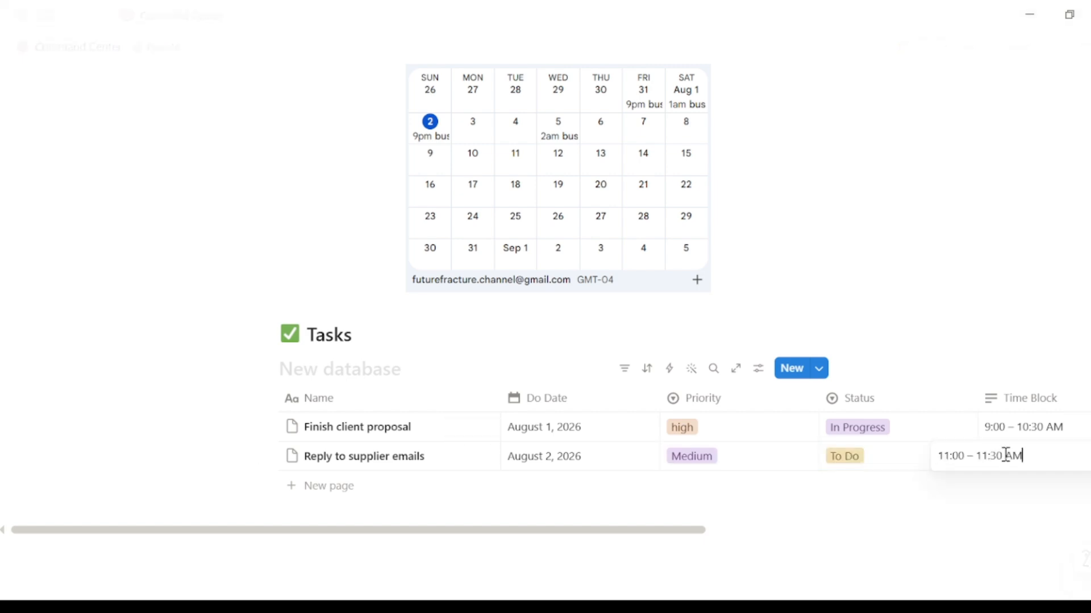
key(Escape)
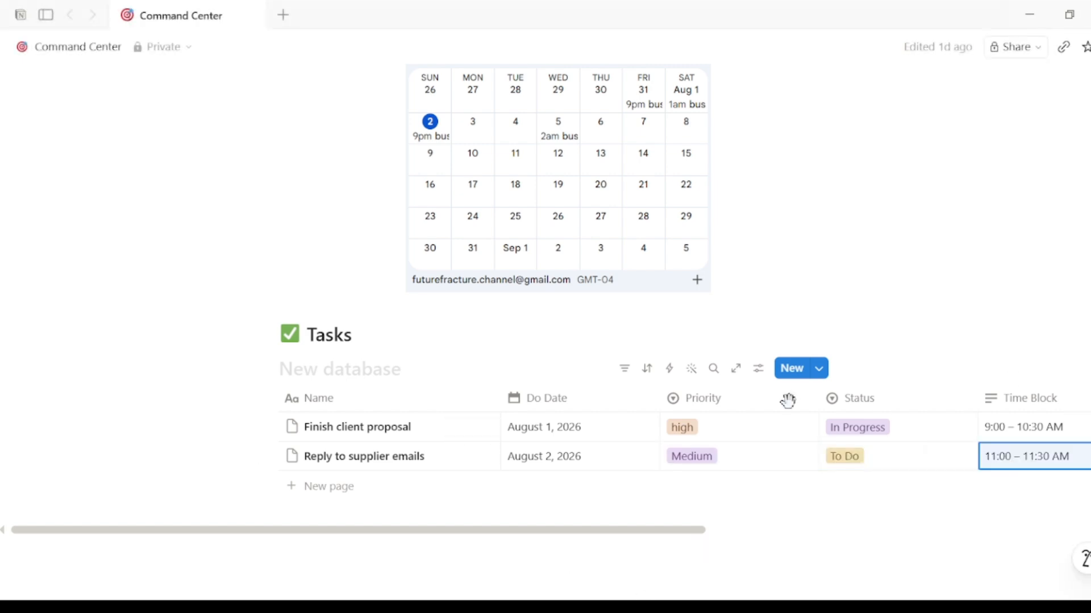
Add a task named "Record video script" with the Do Date August 3, 2026 and the priority "high"
click(298, 486)
text(Record video script)
click(528, 492)
click(528, 489)
click(549, 225)
click(713, 486)
click(714, 484)
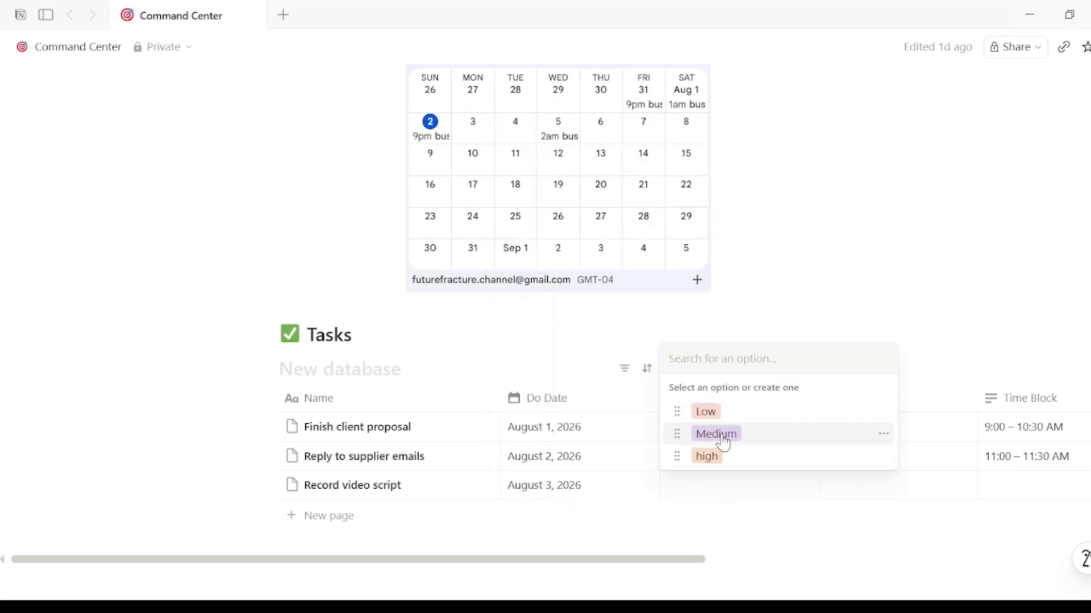
click(707, 456)
Set the "Record video script" task's Status to "To Do" and its Time Block to "2:00 – 4:00 PM"
scroll(653, 570, right, 5)
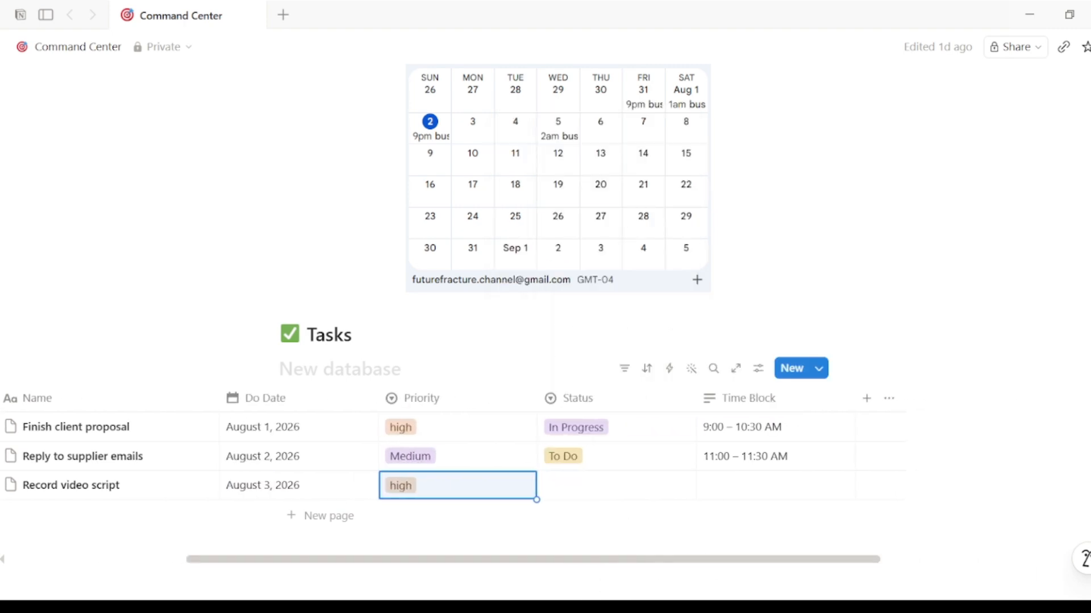
click(587, 492)
click(588, 456)
click(724, 493)
text(2:00 – 4:00 PM)
key(Return)
Add a fourth task named "Weekly review" with the Do Date August 7, 2026
click(284, 527)
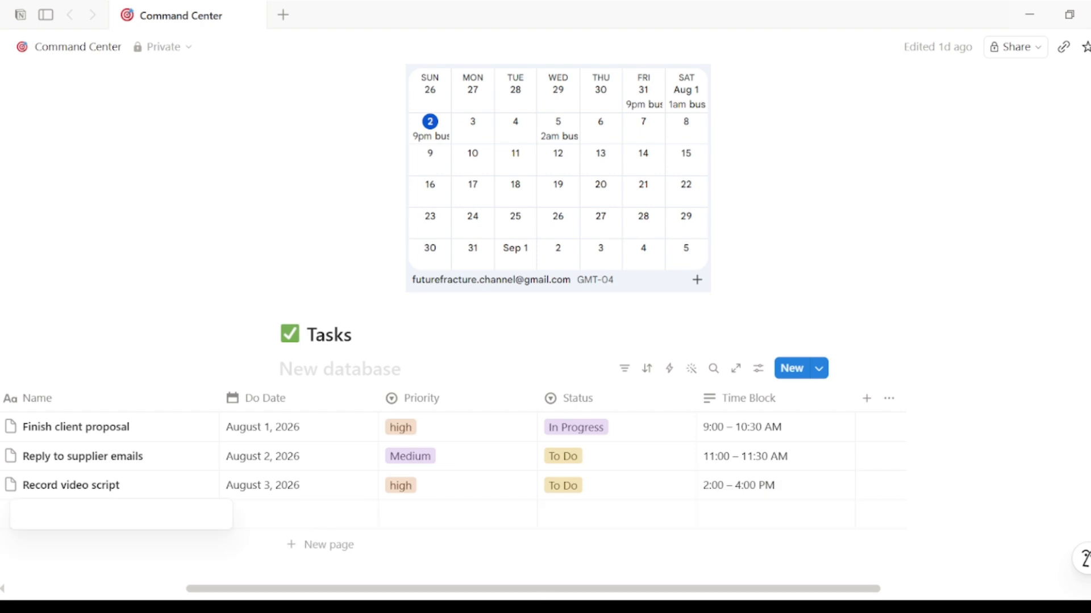
text(Weekly review)
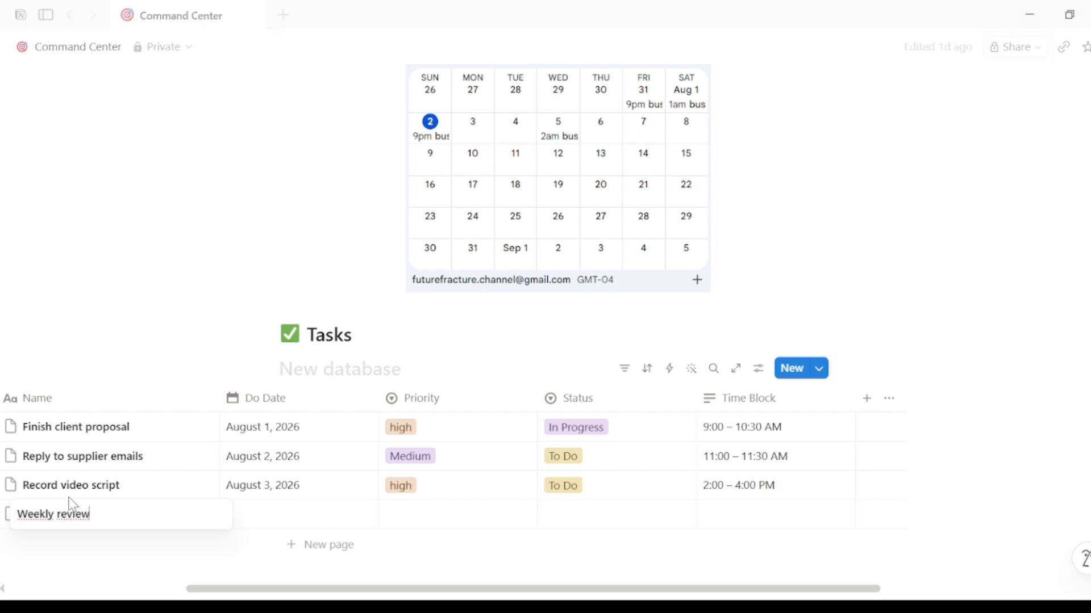
click(284, 514)
click(368, 253)
key(Escape)
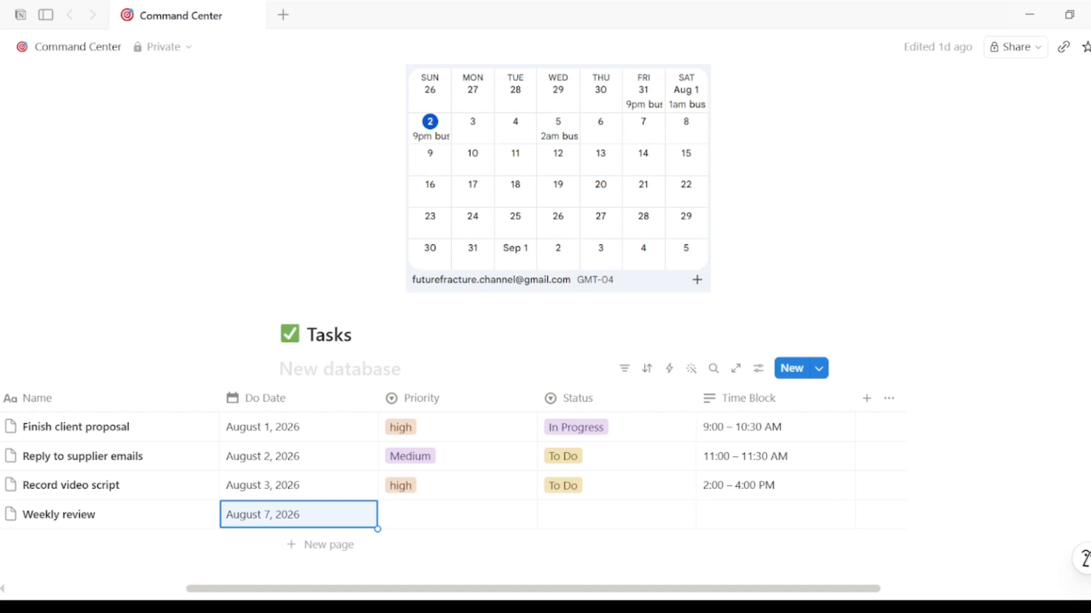
Set the "Weekly review" task to priority "Low", Status "To Do" and Time Block "5:00 – 5:30 PM"
click(432, 515)
click(421, 441)
click(580, 515)
click(584, 485)
click(723, 515)
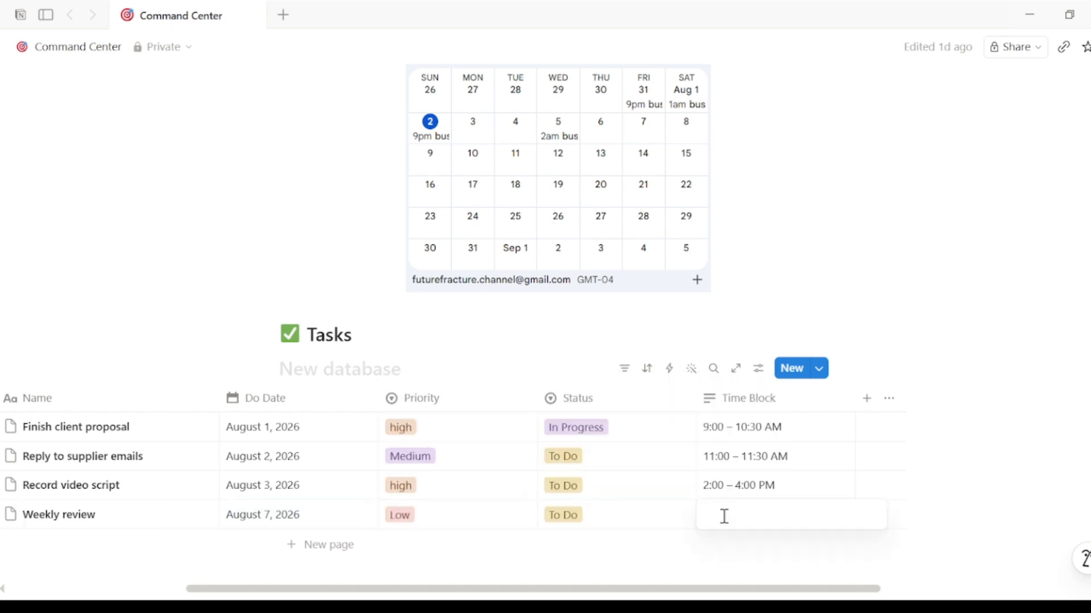
text(5:00 – 5:30 PM)
key(Return)
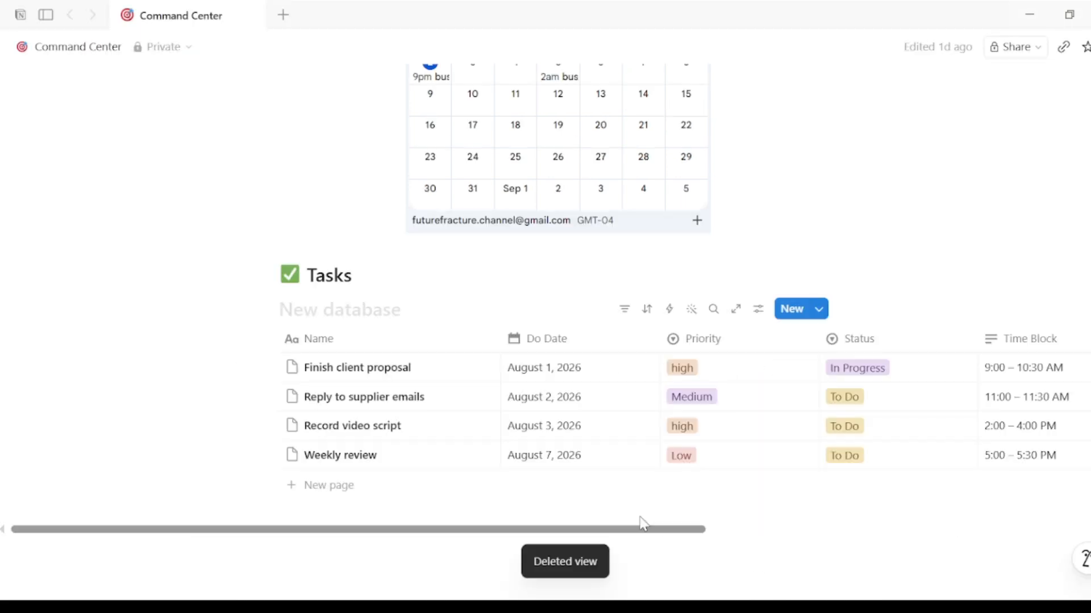
Add a calendar view named "Task Calendar" to the tasks database, laid out by Do Date
click(499, 309)
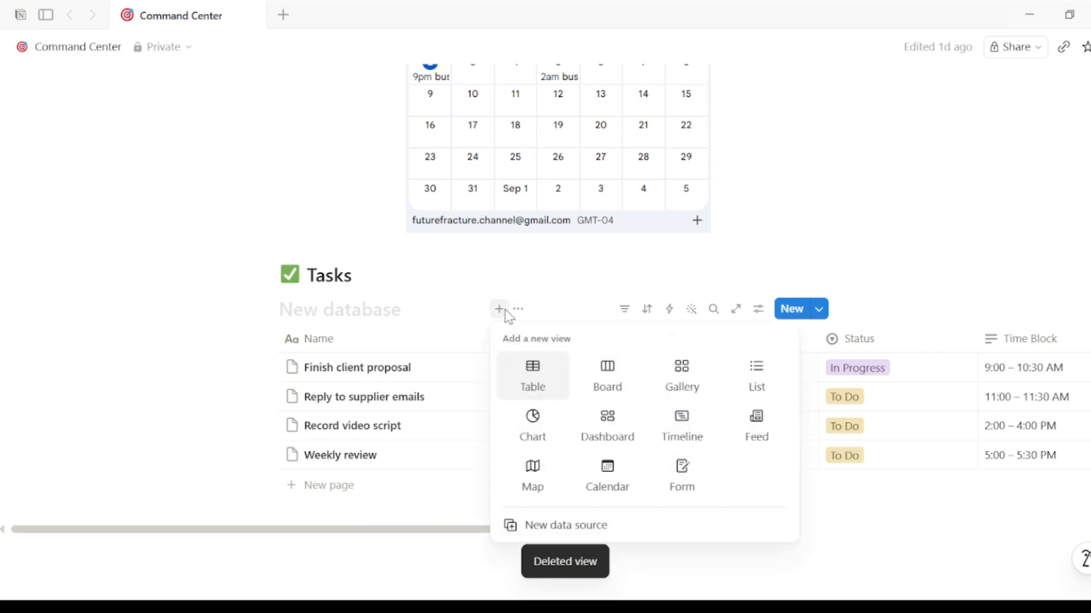
click(619, 473)
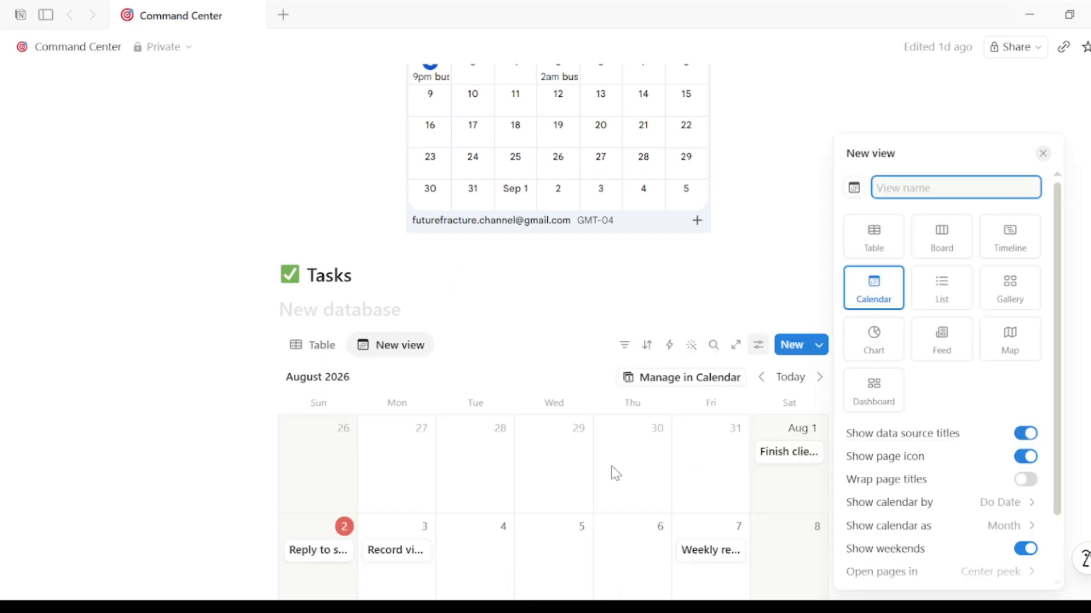
text(Task Calendar)
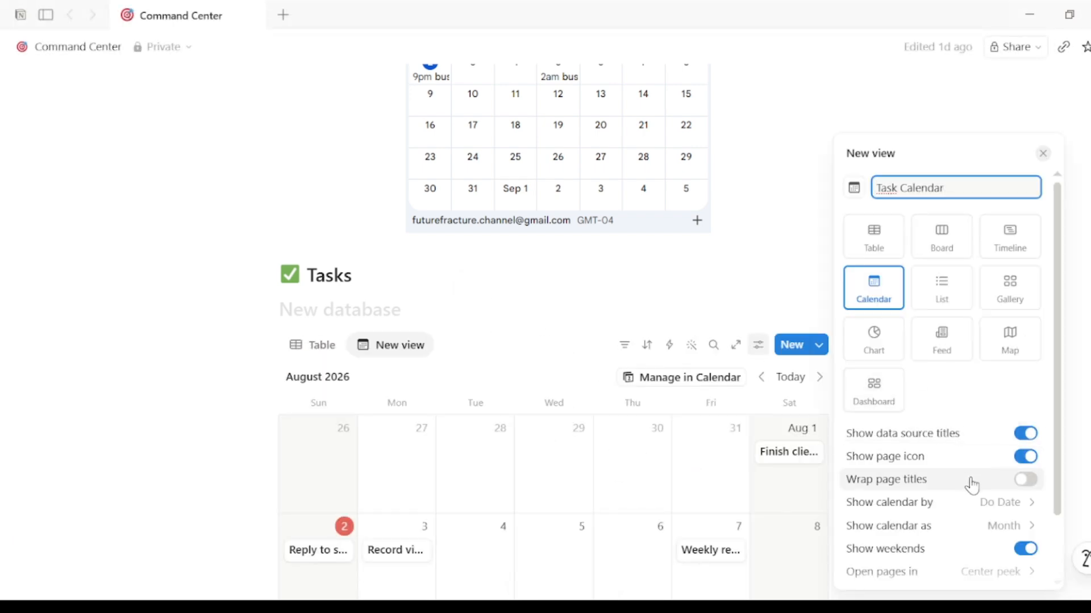
click(981, 501)
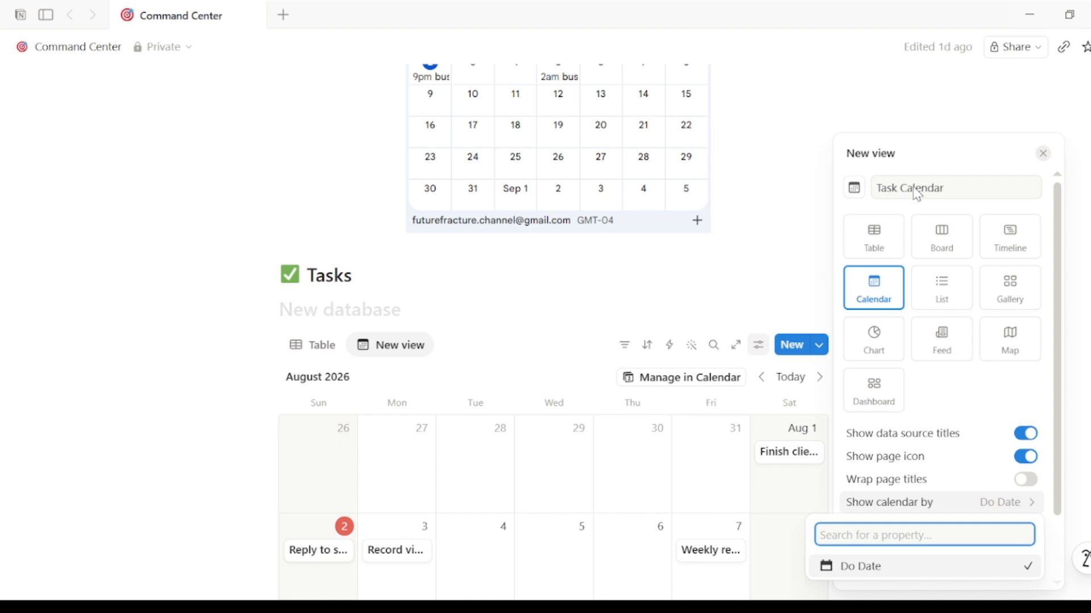
click(761, 250)
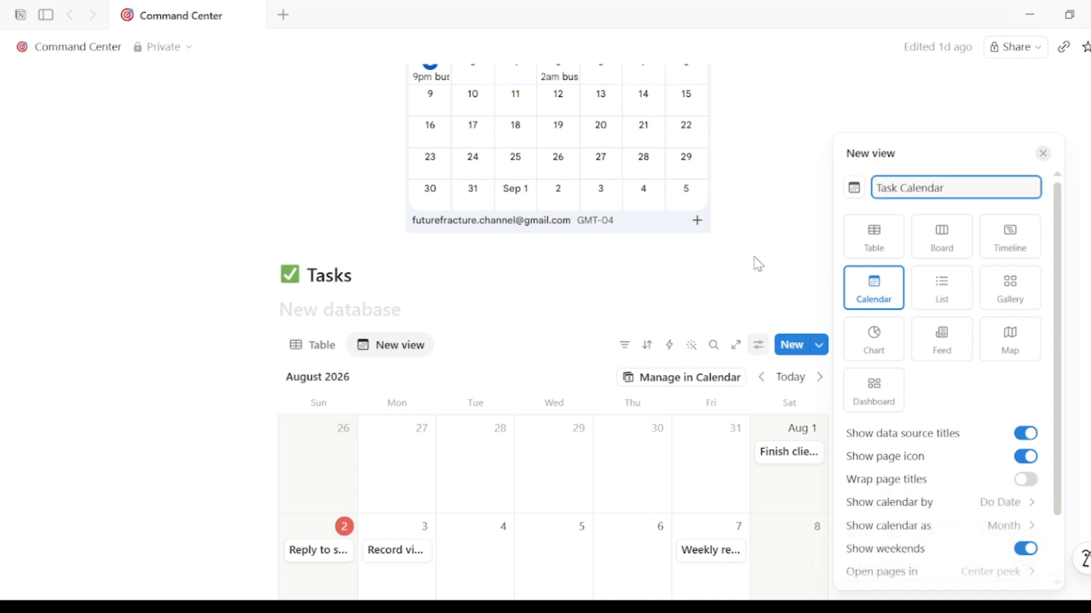
key(Return)
click(765, 247)
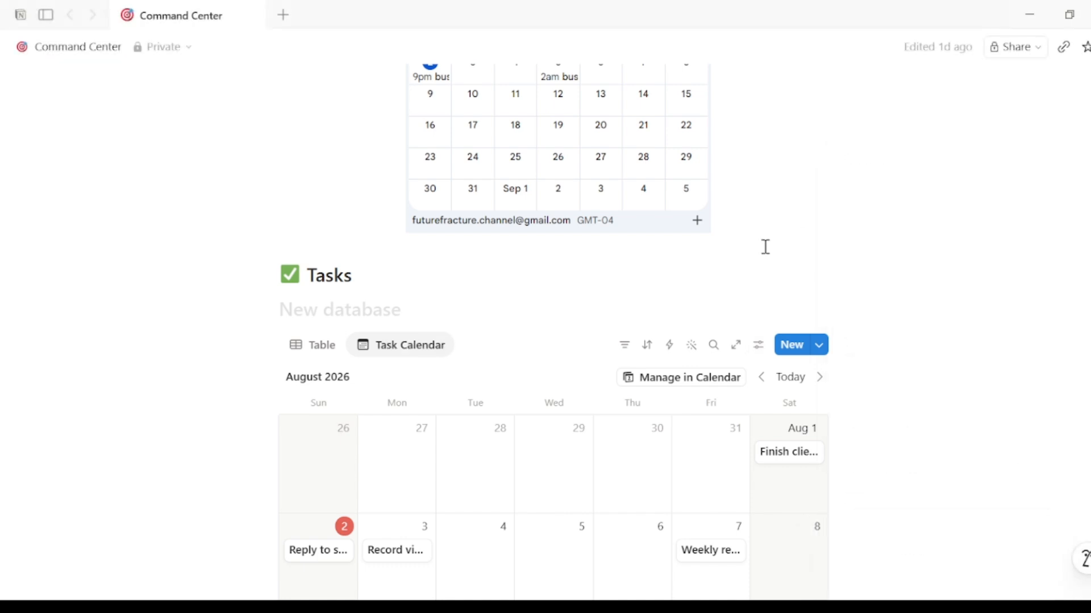
scroll(554, 341, down, 6)
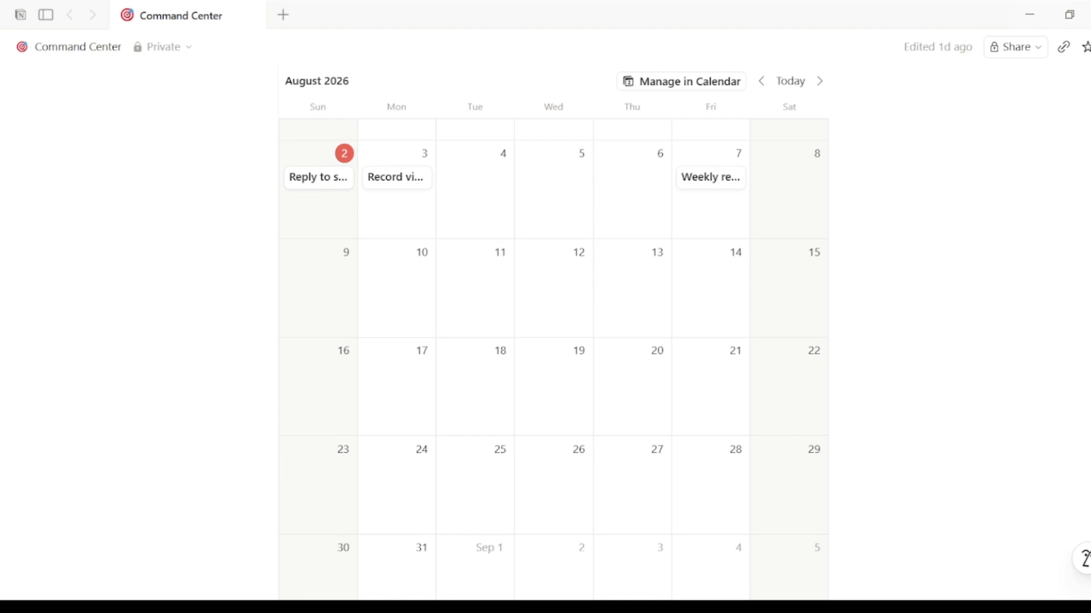
scroll(554, 341, up, 4)
scroll(861, 345, up, 1)
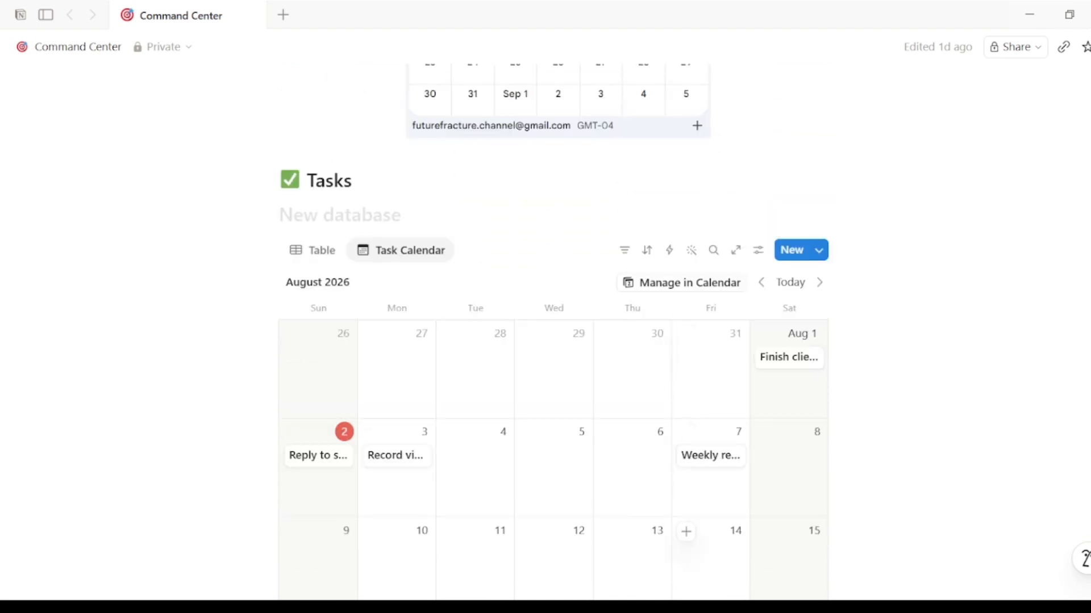
scroll(554, 340, down, 2)
scroll(554, 341, up, 1)
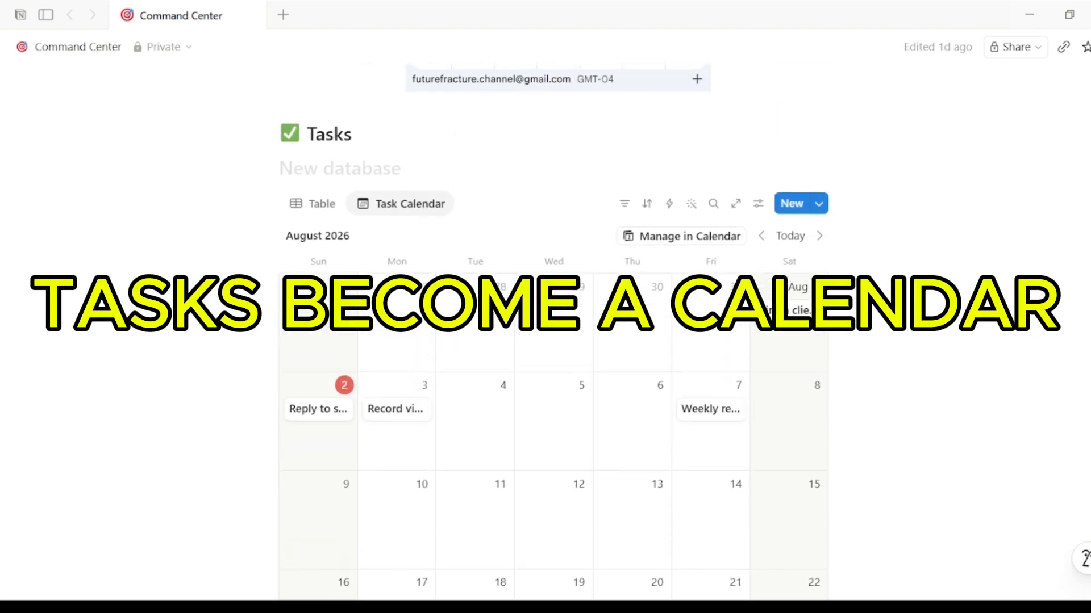
scroll(553, 341, up, 1)
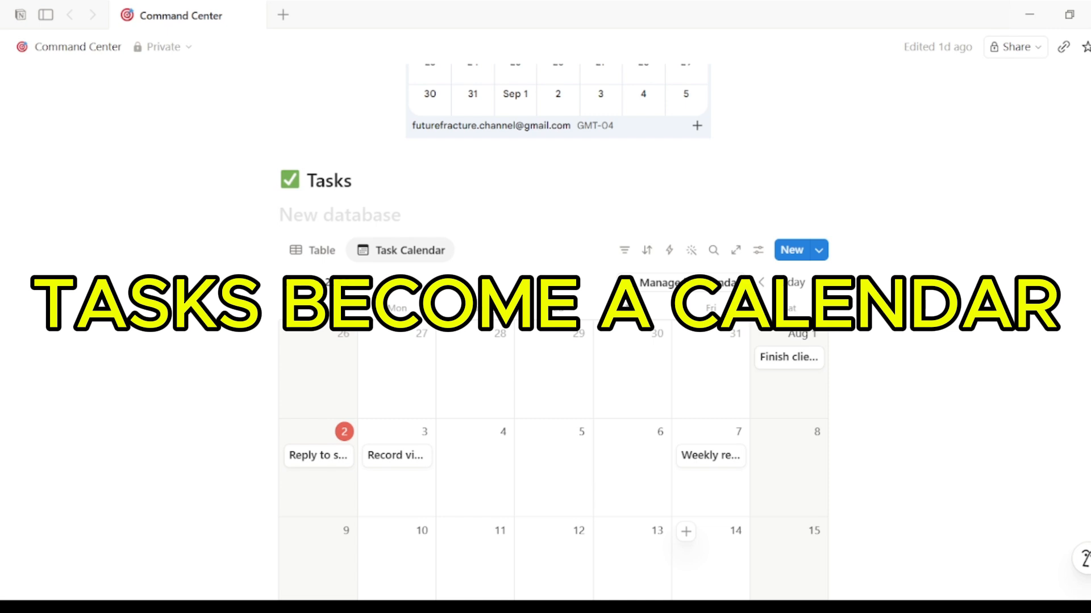
Filter the Task Calendar view to show only tasks whose Status is not "Done"
scroll(653, 528, down, 3)
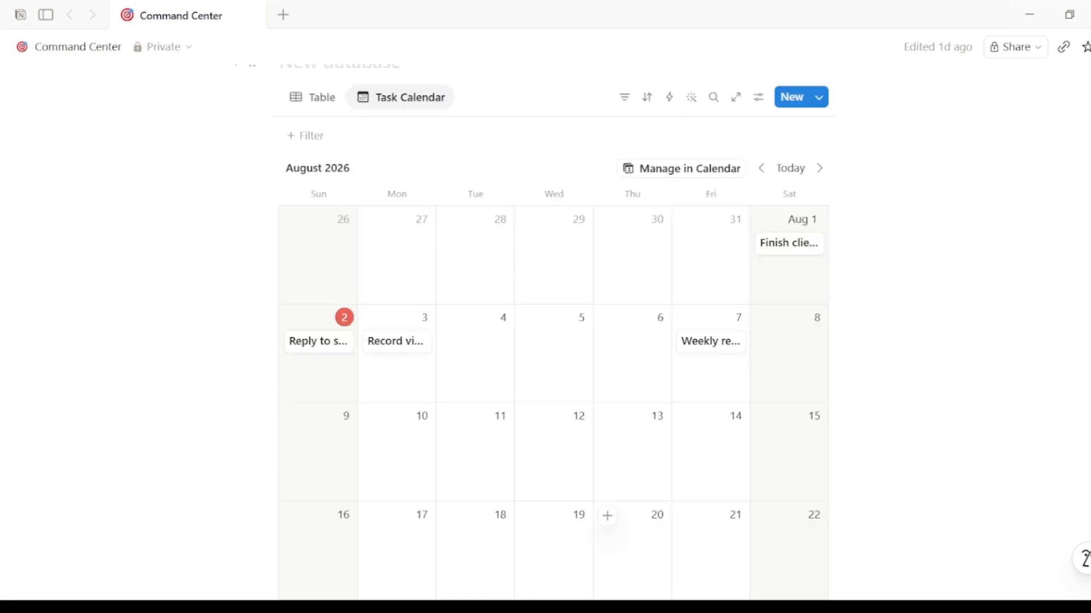
click(302, 139)
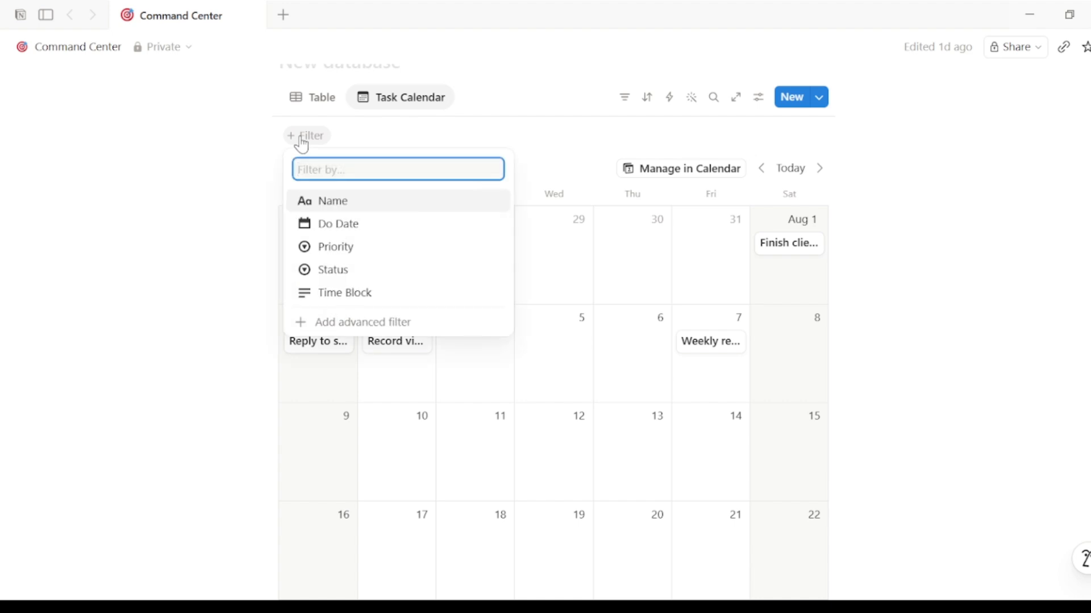
click(353, 272)
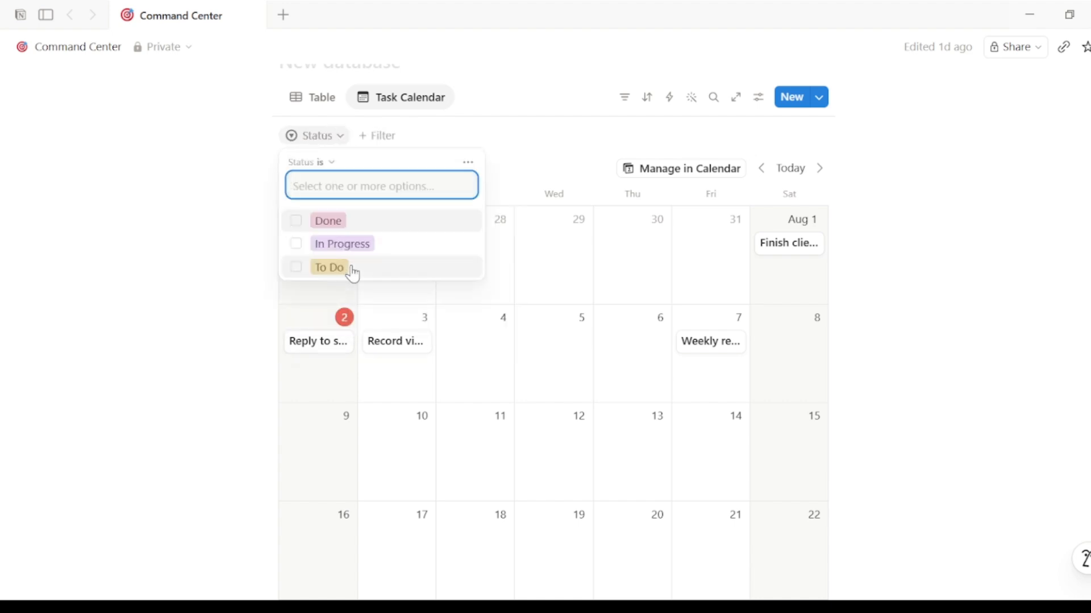
click(326, 164)
click(343, 208)
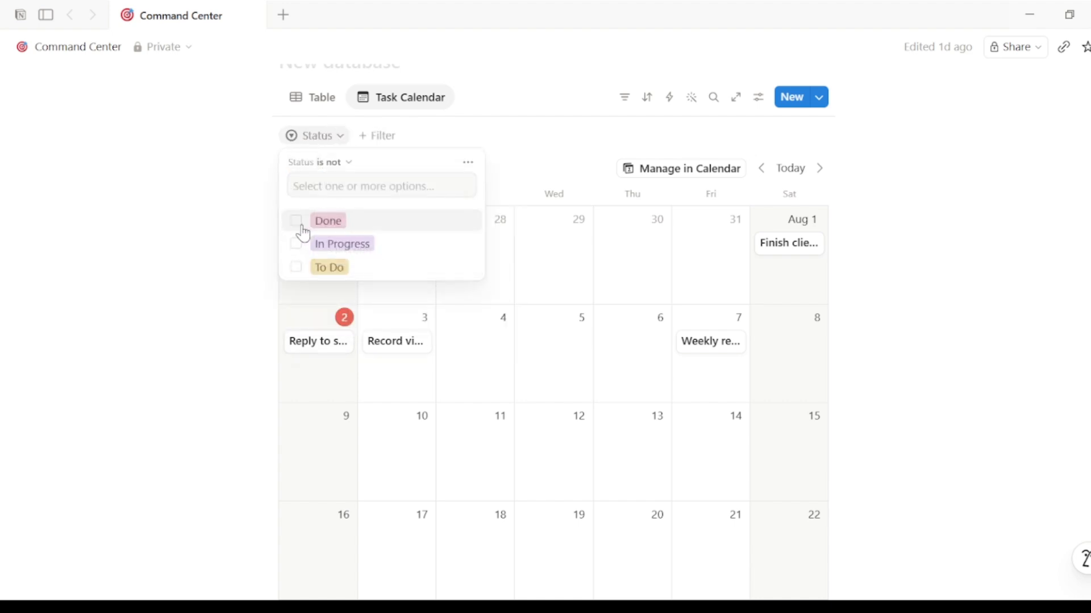
click(301, 228)
click(299, 228)
click(299, 227)
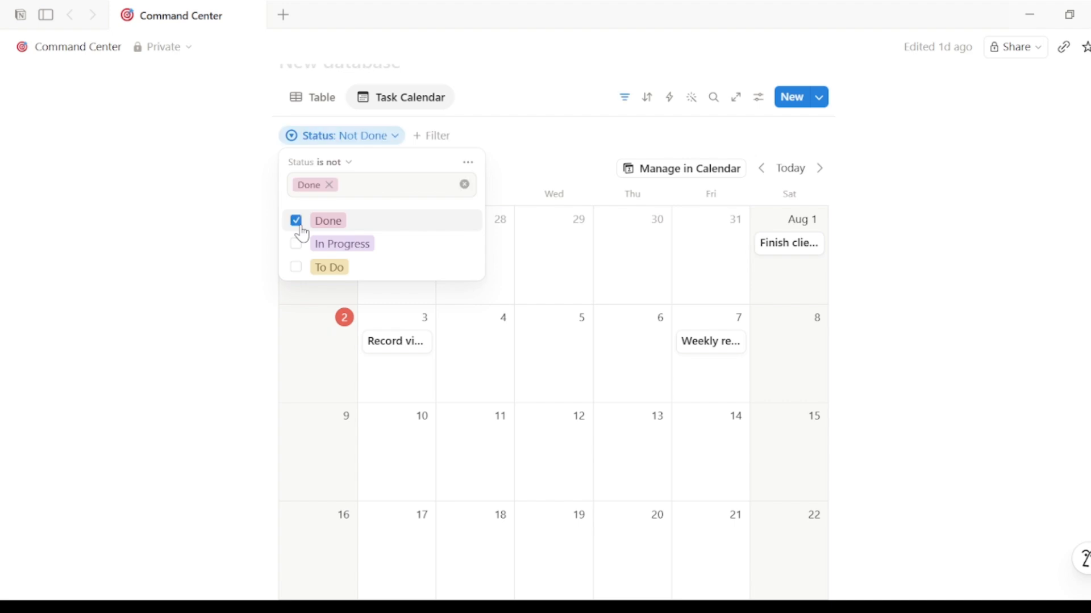
click(227, 260)
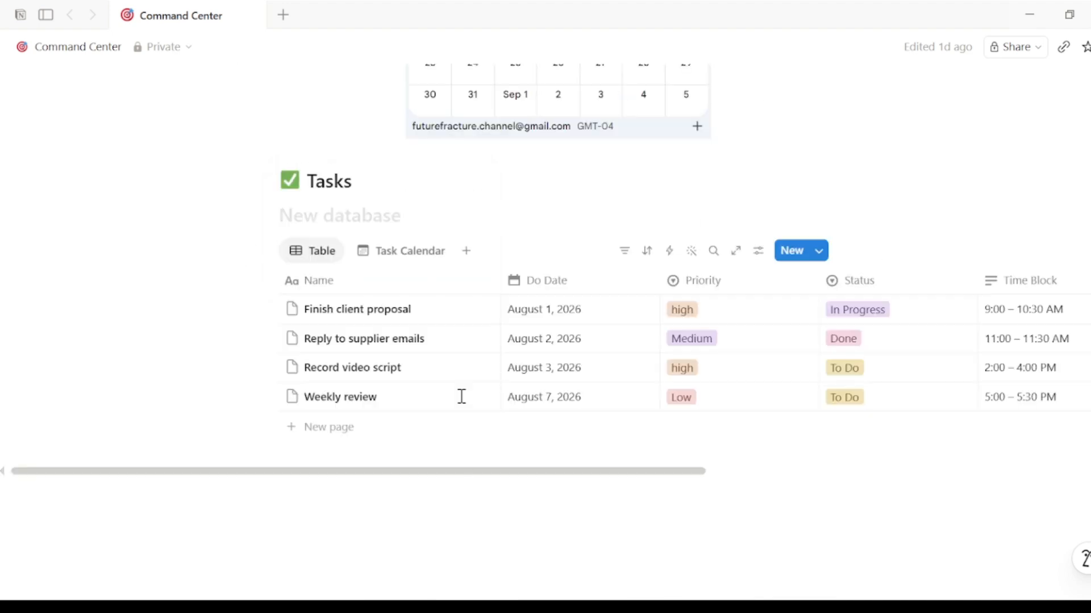
Add a table view named "Today" to the tasks database
click(470, 254)
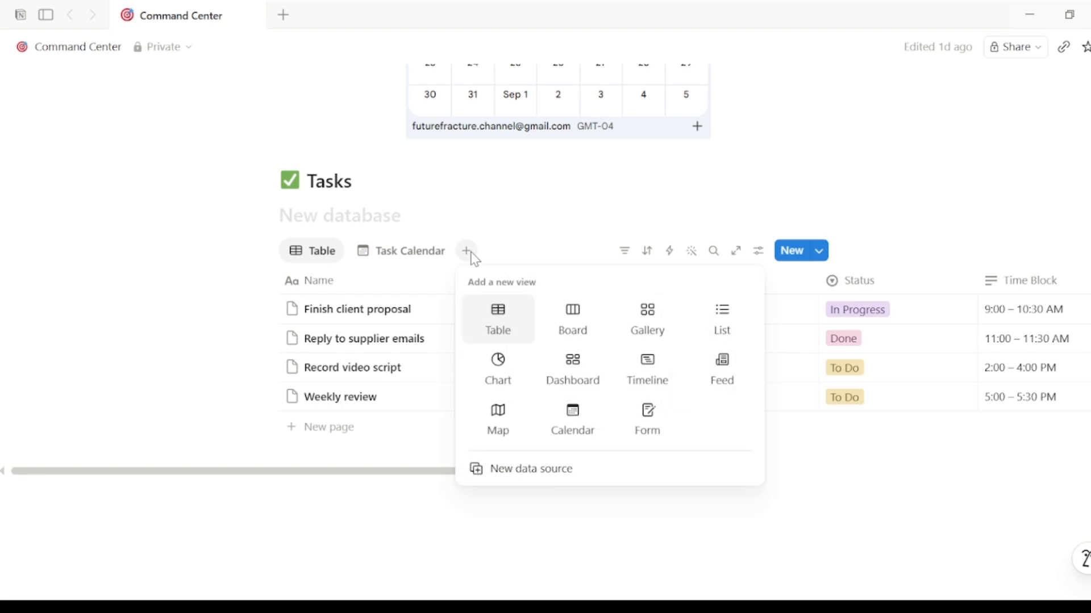
click(493, 328)
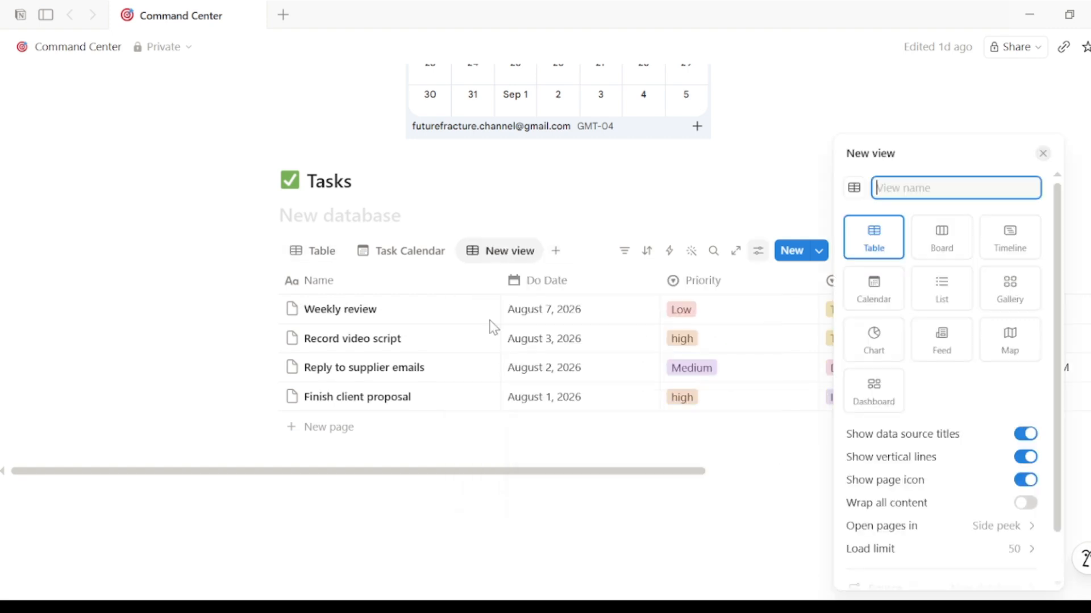
text(Today)
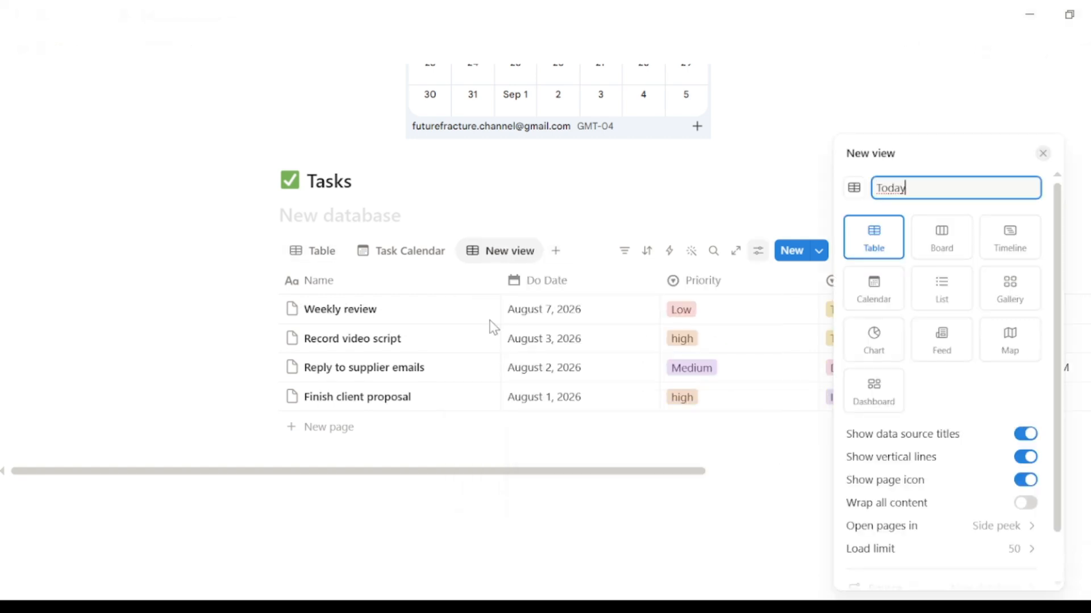
key(Return)
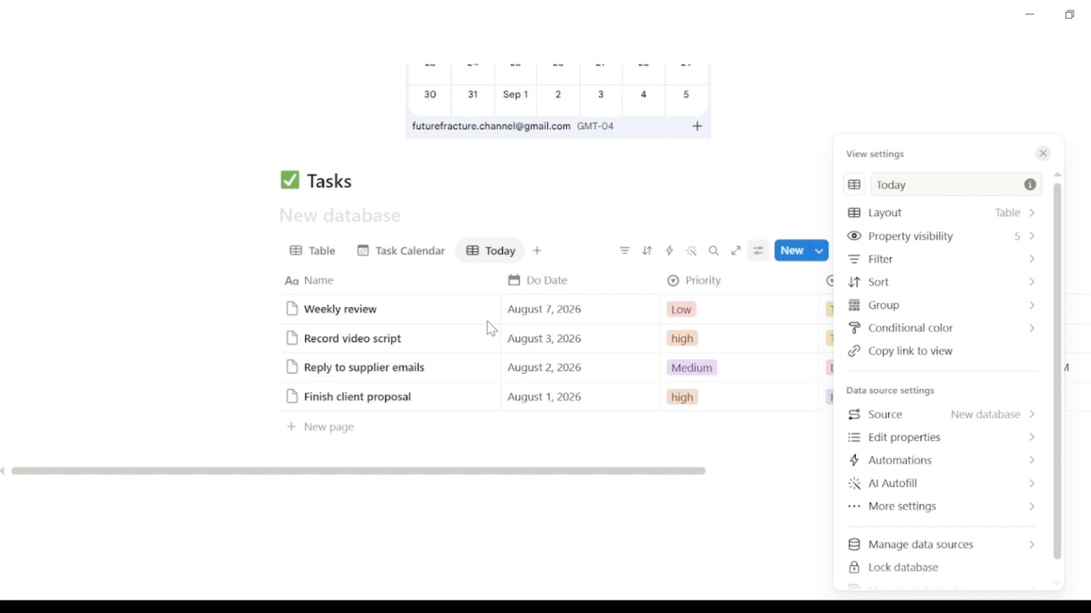
Filter the Today view by Do Date, relative to today, to show only tasks of this day
click(611, 245)
click(623, 255)
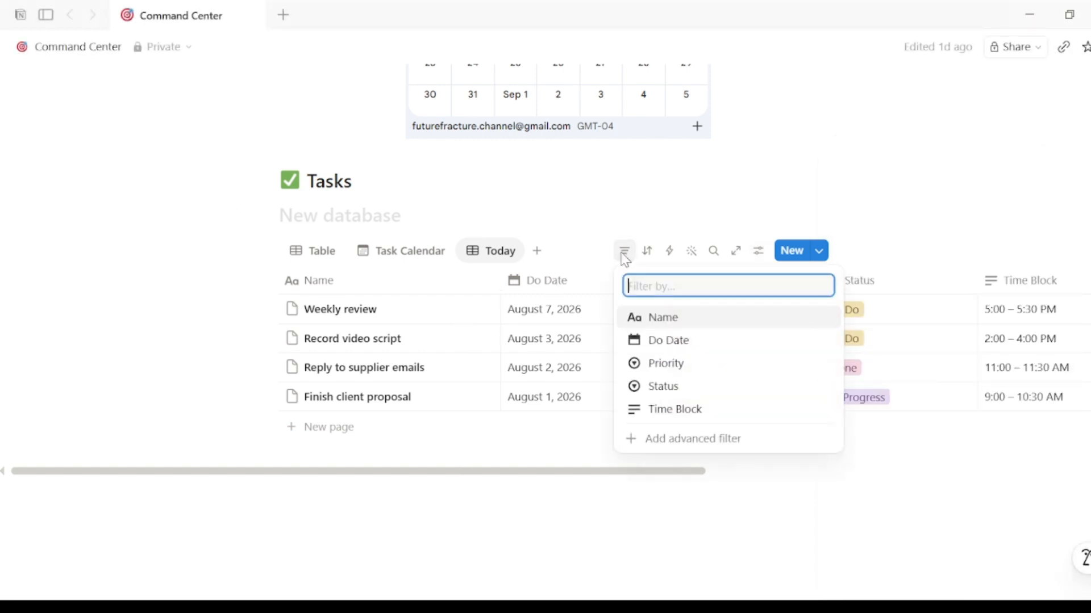
click(660, 339)
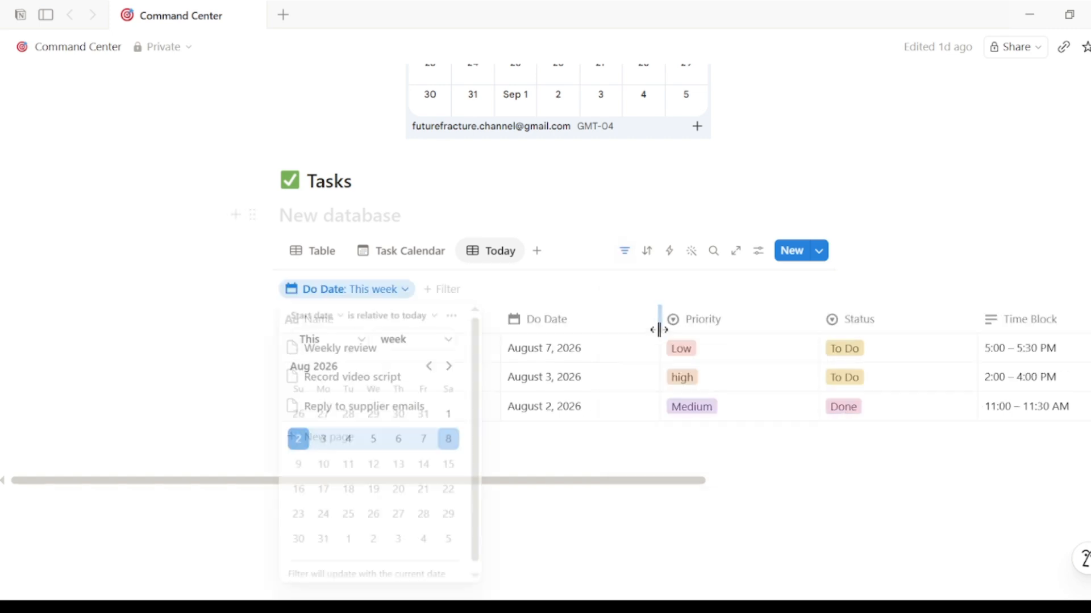
click(450, 340)
click(396, 368)
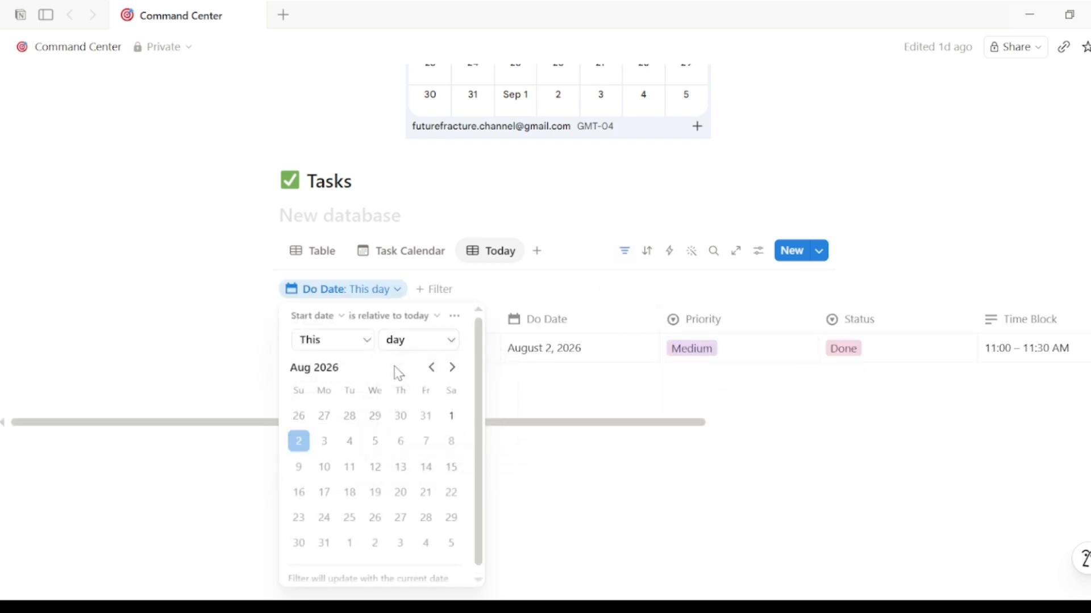
click(642, 483)
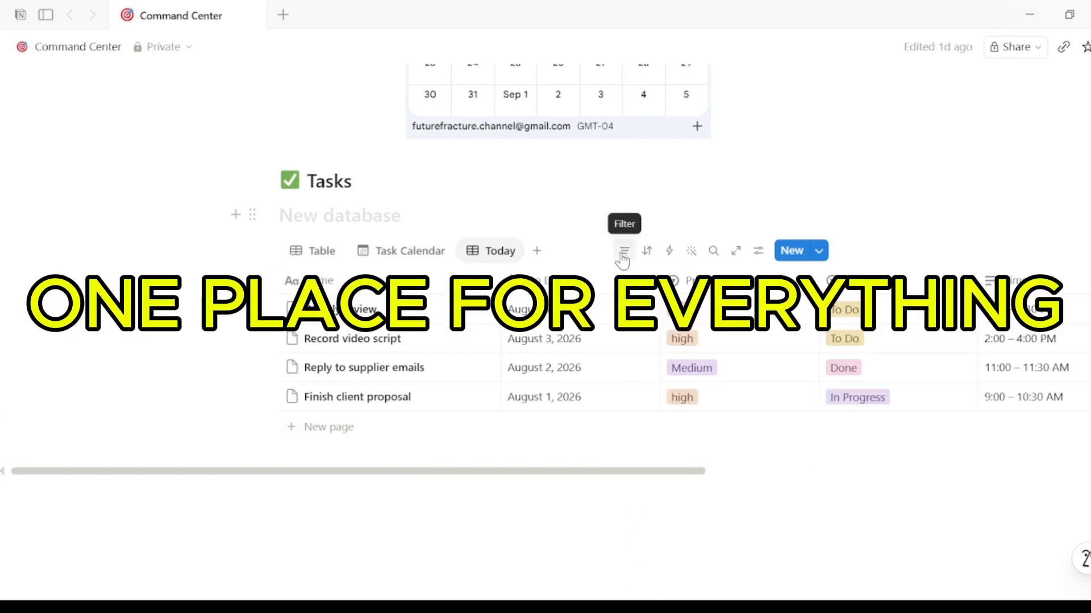
Reapply the Do Date filter to the Today view, with the period relative to today set to "This day"
click(624, 252)
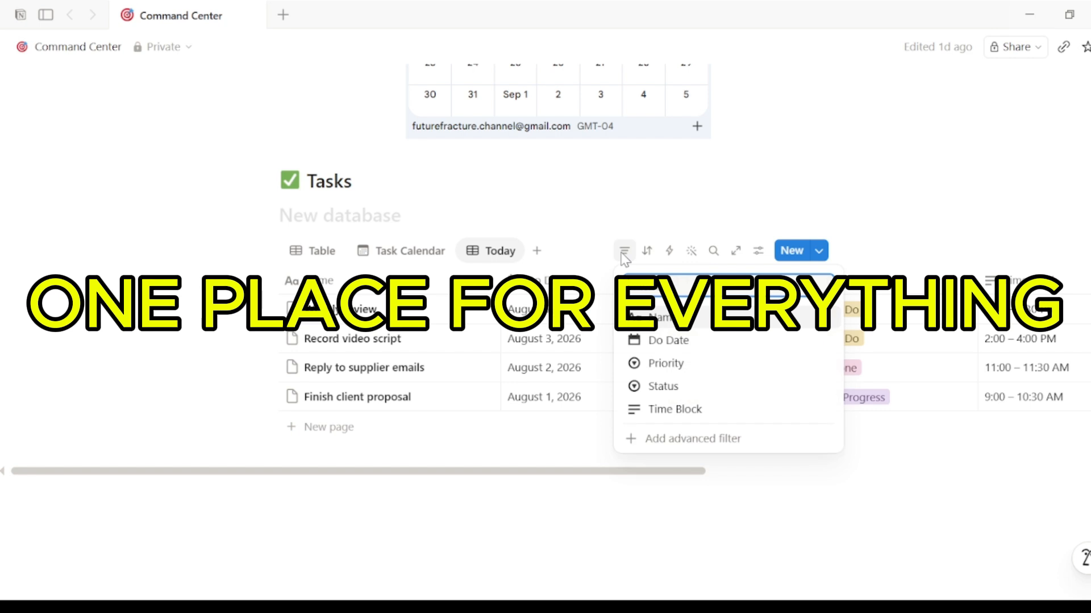
click(659, 338)
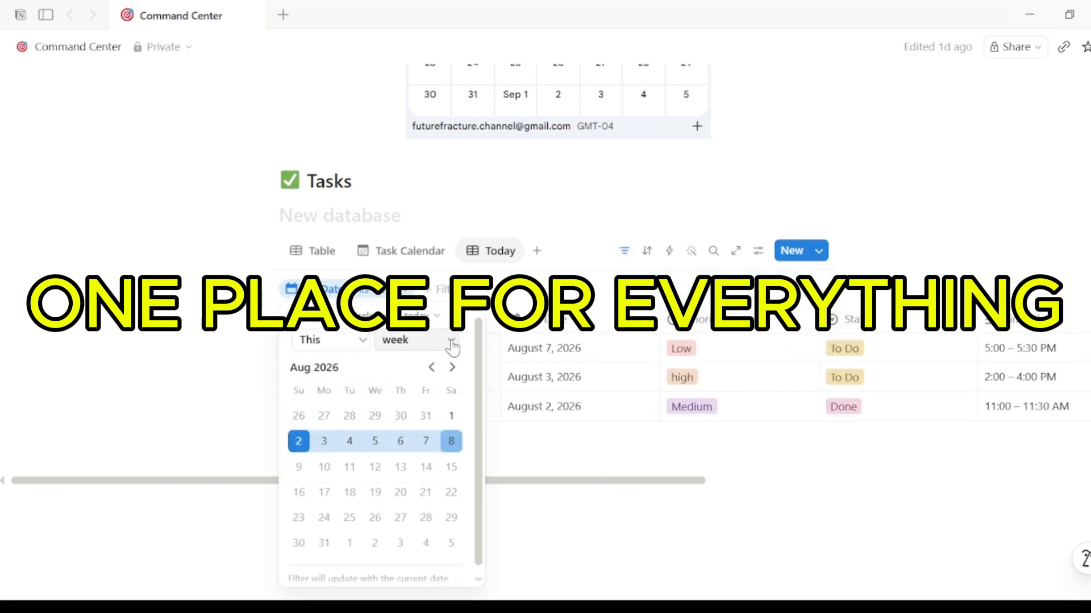
click(452, 343)
click(396, 365)
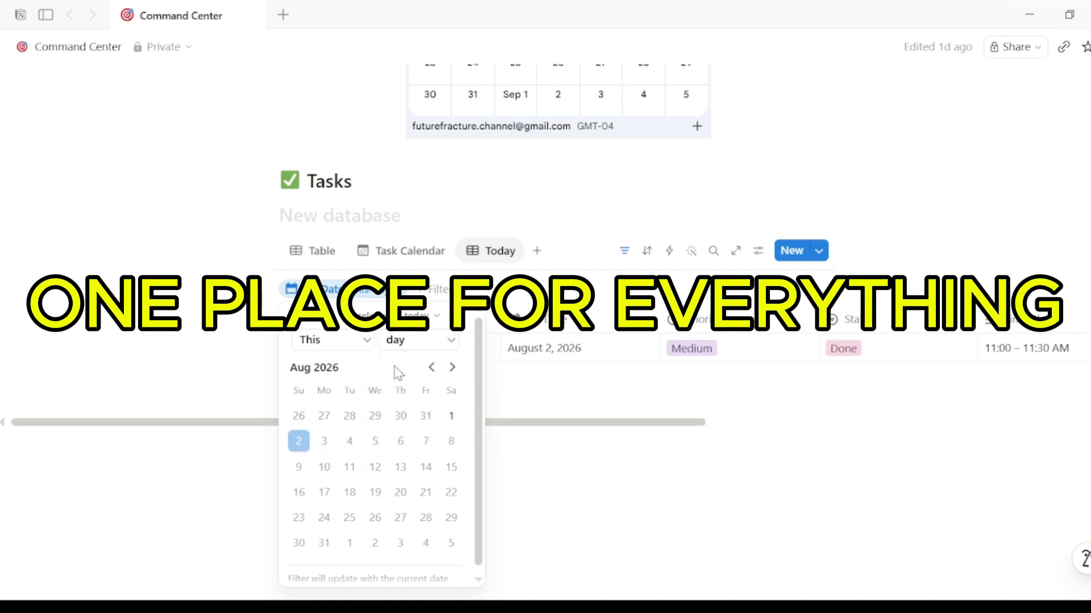
click(645, 483)
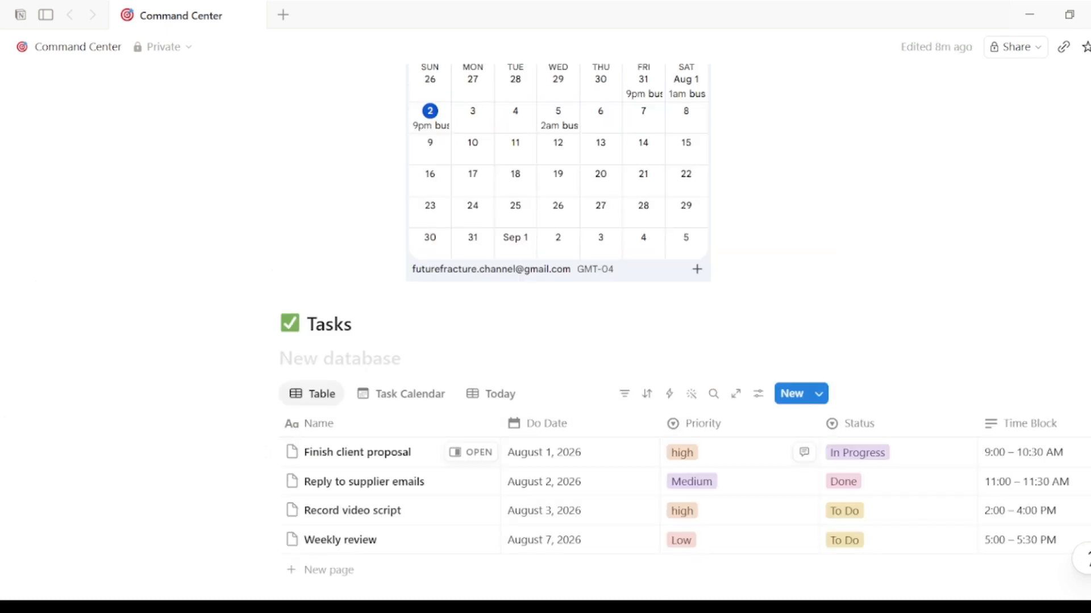
Review the Command Center page, including the embedded calendar and the Task Calendar and Today views of the tasks database
scroll(545, 318, up, 5)
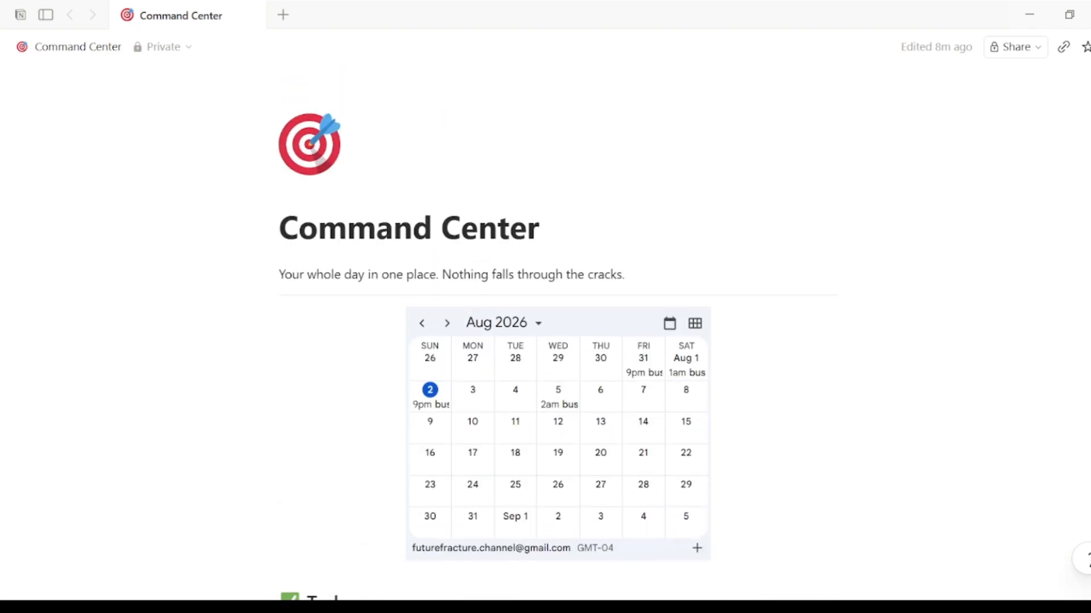
scroll(1013, 387, down, 7)
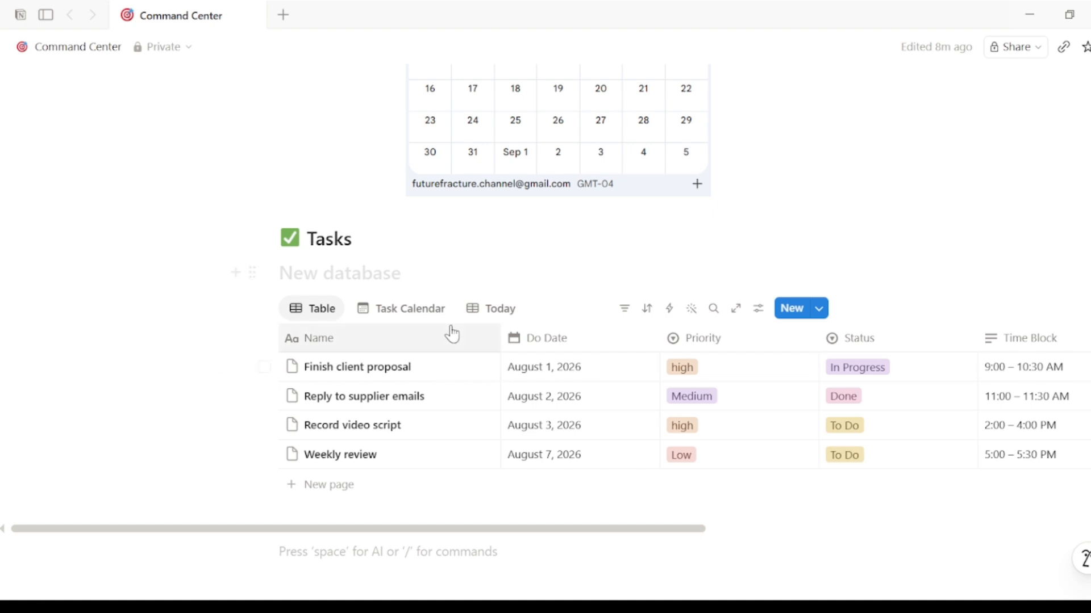
click(425, 314)
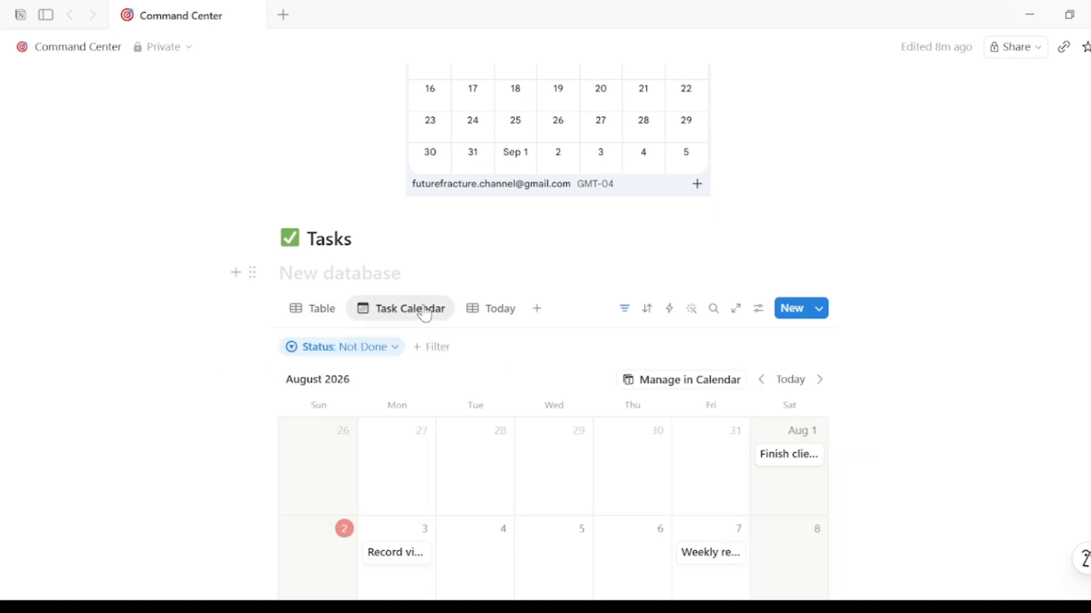
click(493, 316)
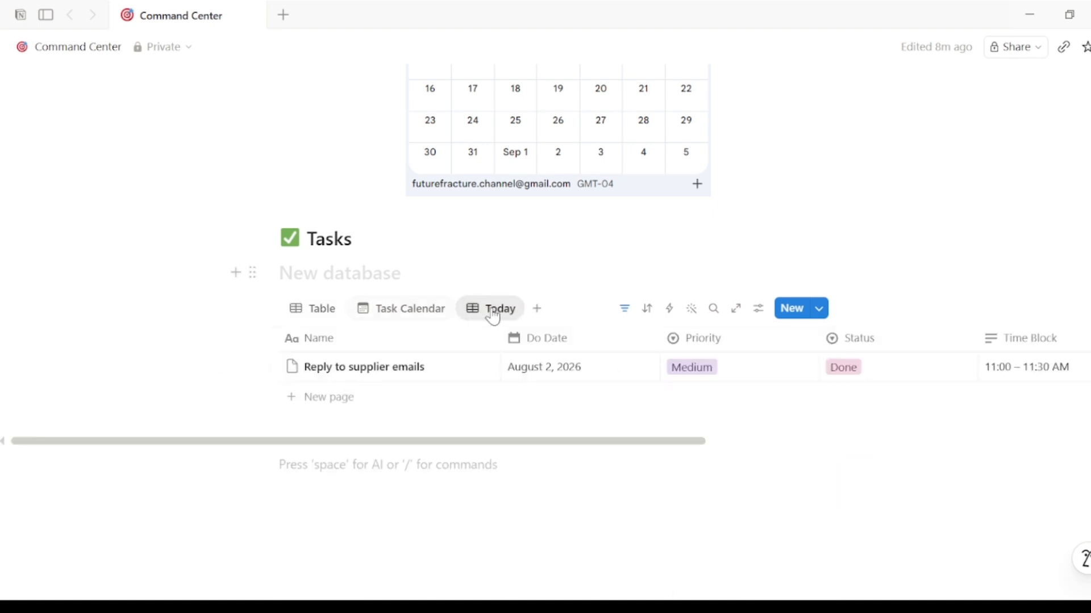
click(823, 445)
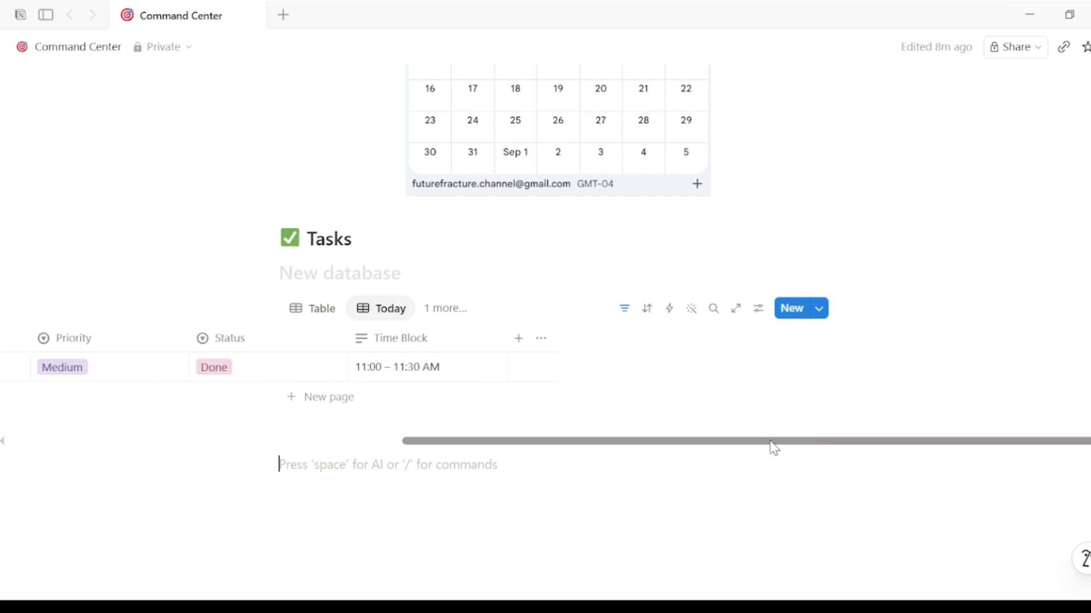
drag(771, 449, 433, 438)
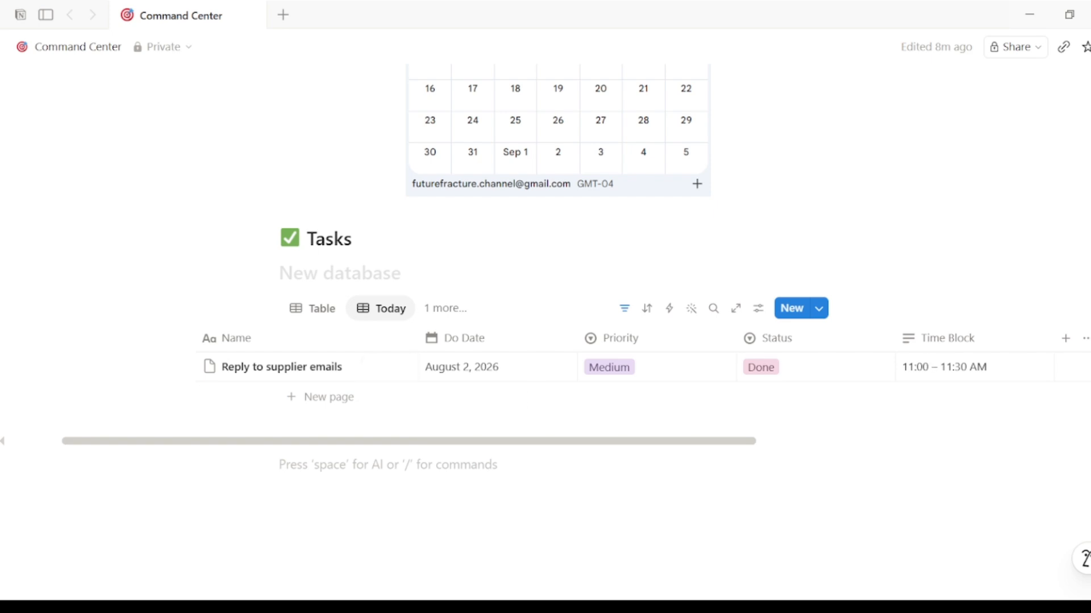
scroll(545, 332, up, 5)
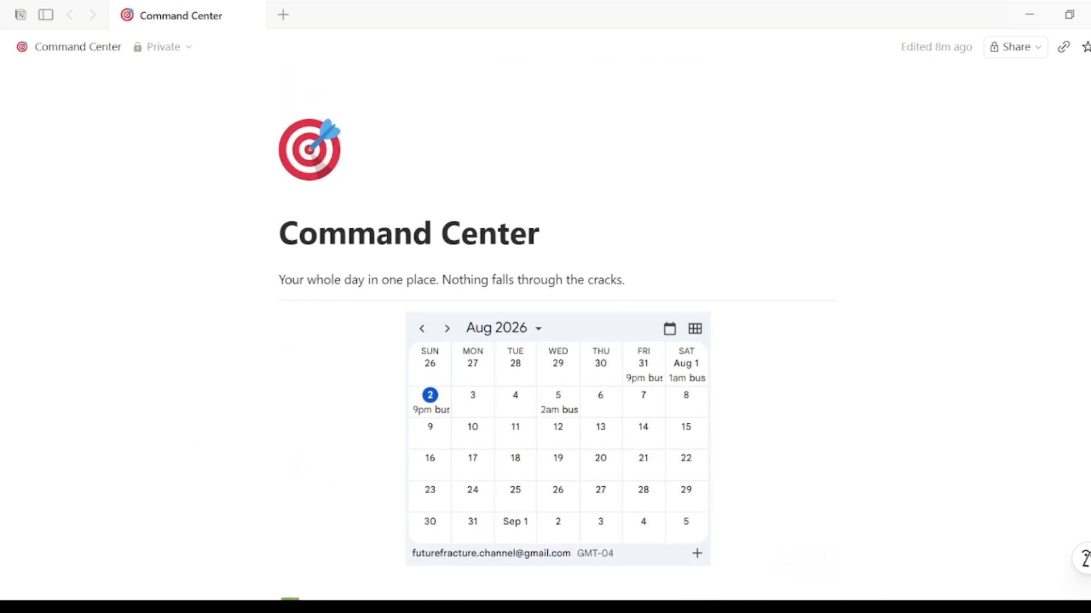
scroll(545, 333, down, 5)
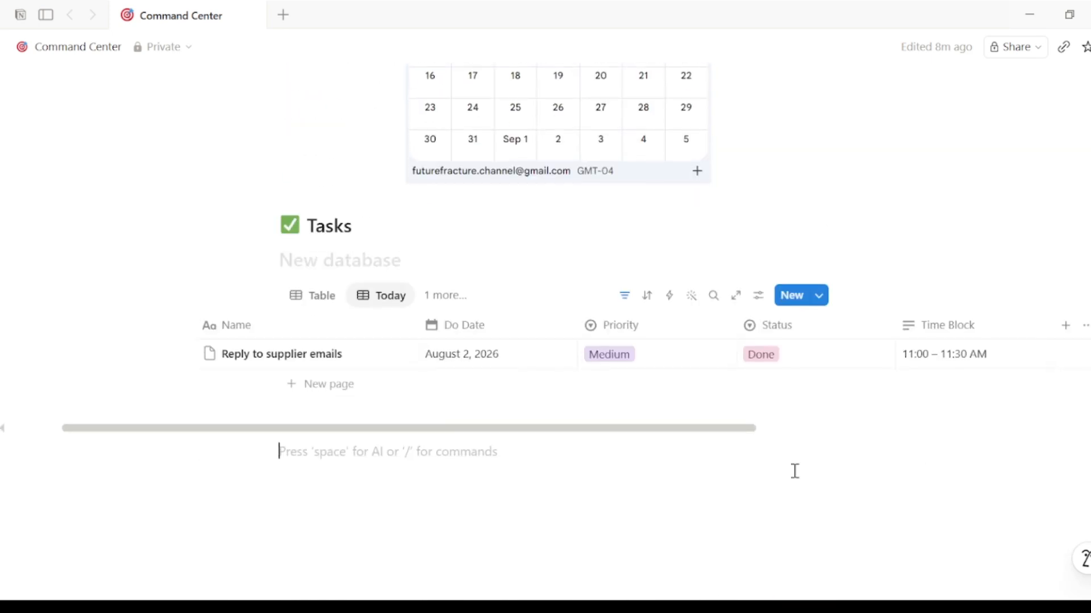